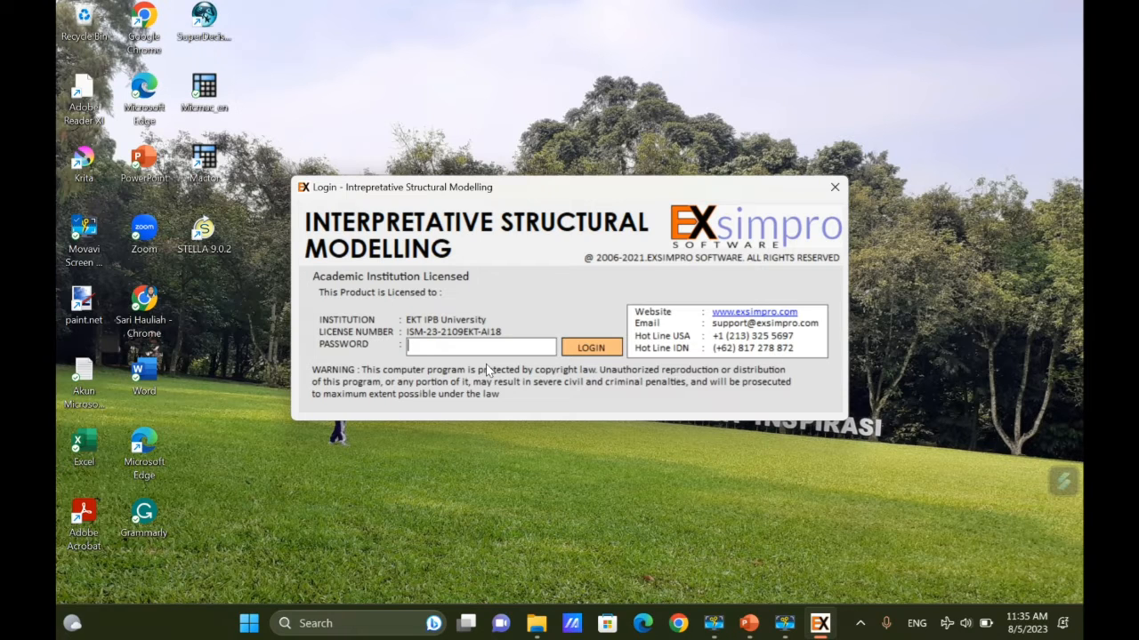
Log in with the account password to reach the empty main workspace.
click(607, 349)
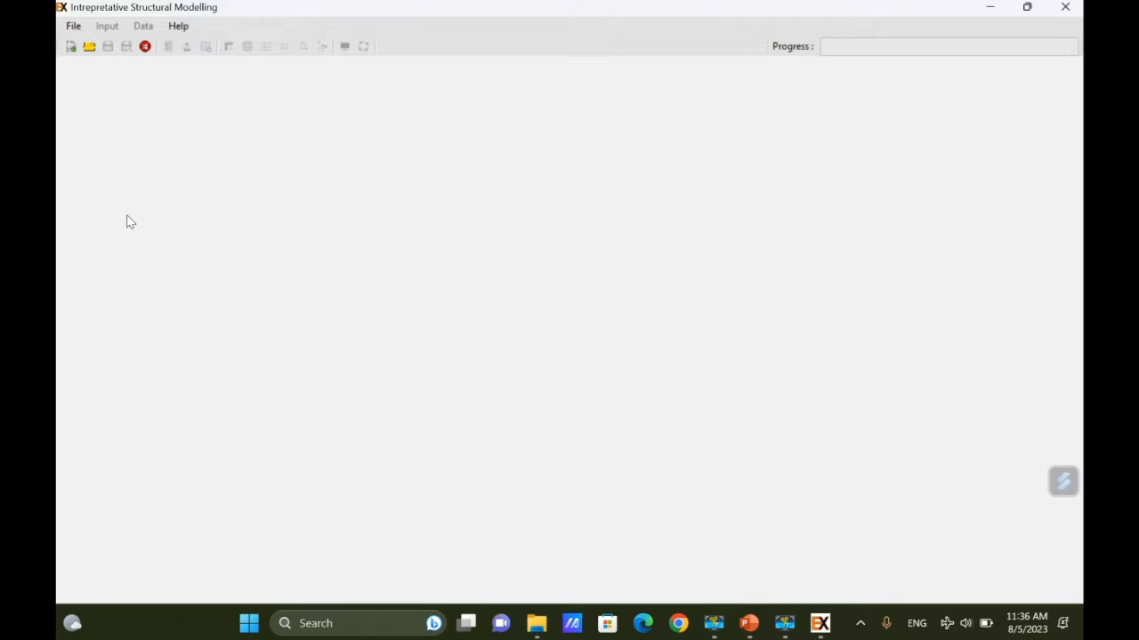
click(76, 28)
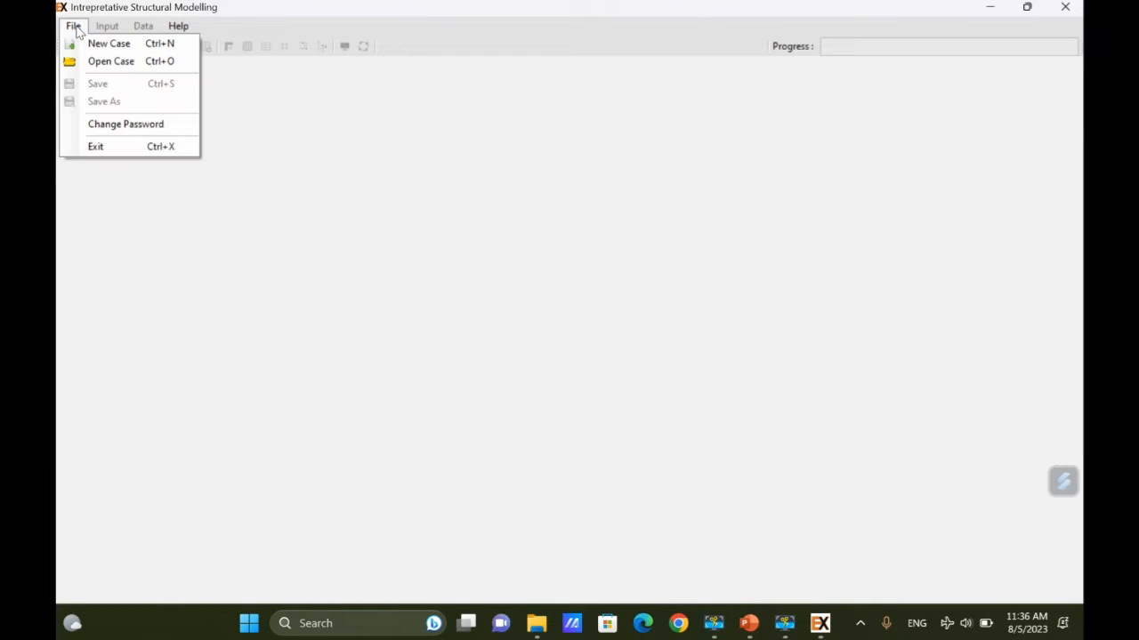
Create a new case file named LAT1.
click(131, 49)
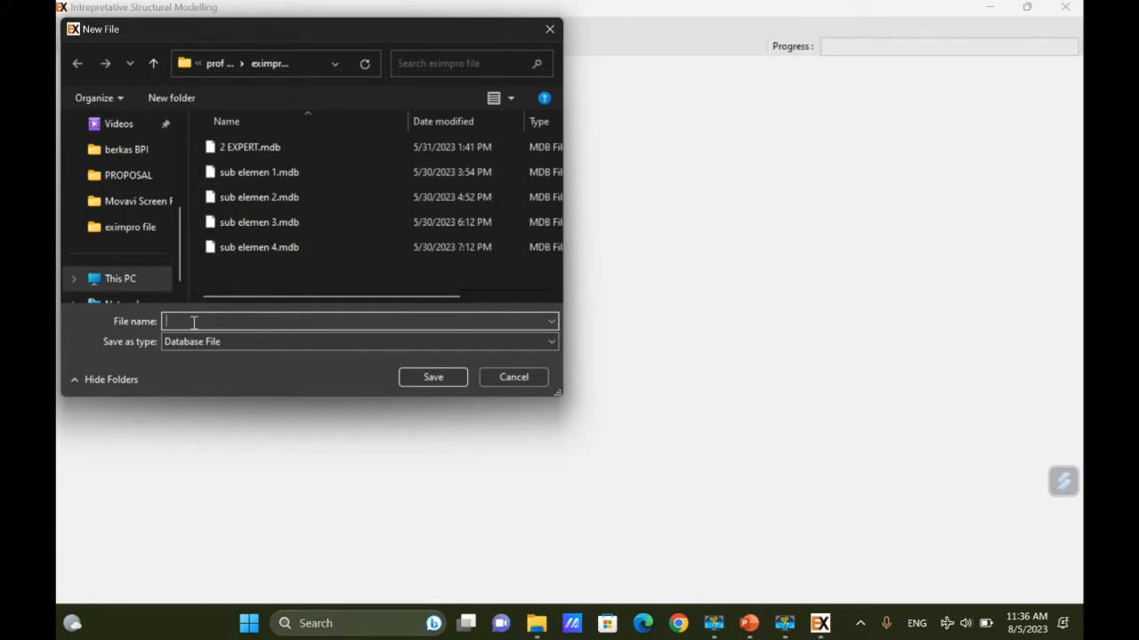
text(LAT1)
click(429, 386)
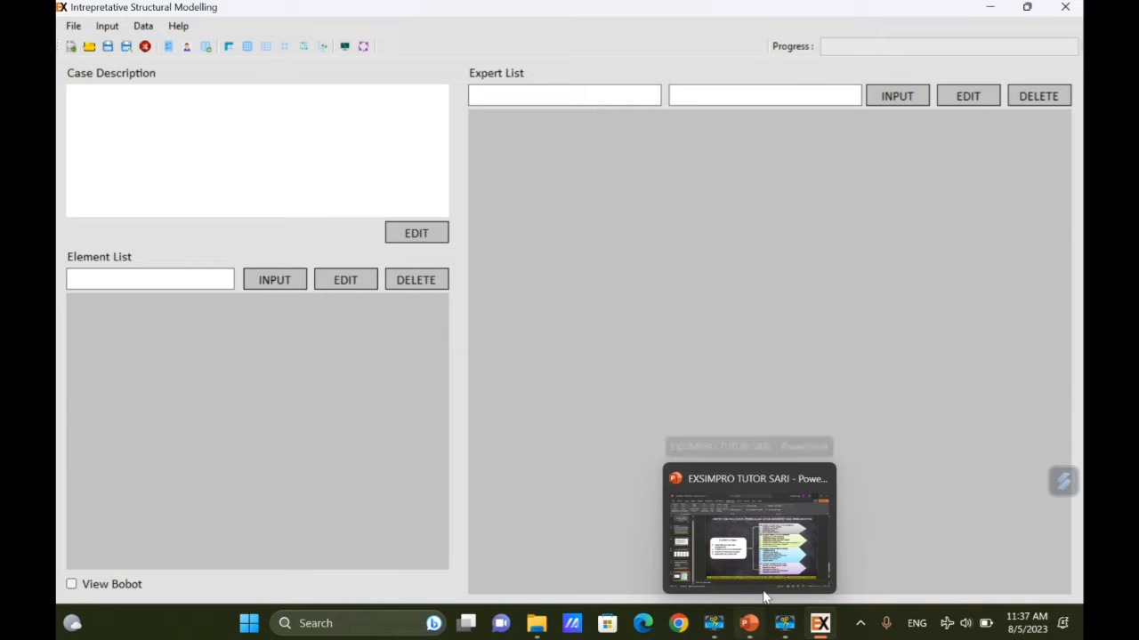
After checking the slides, set the case description to KONSERVASI HUTAN.
click(771, 562)
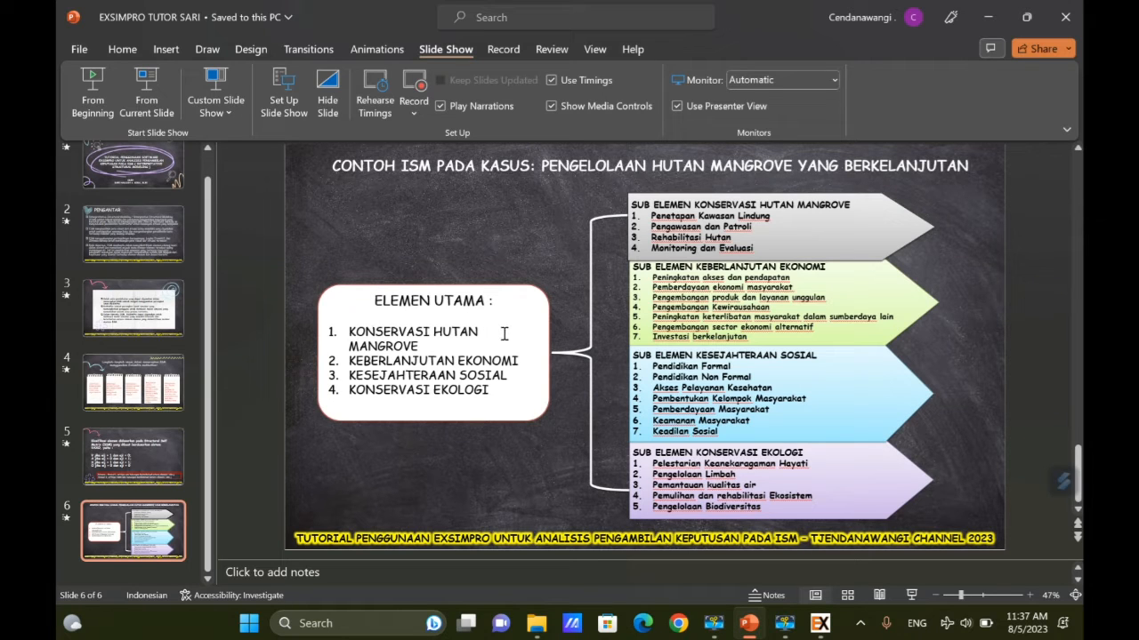
click(987, 17)
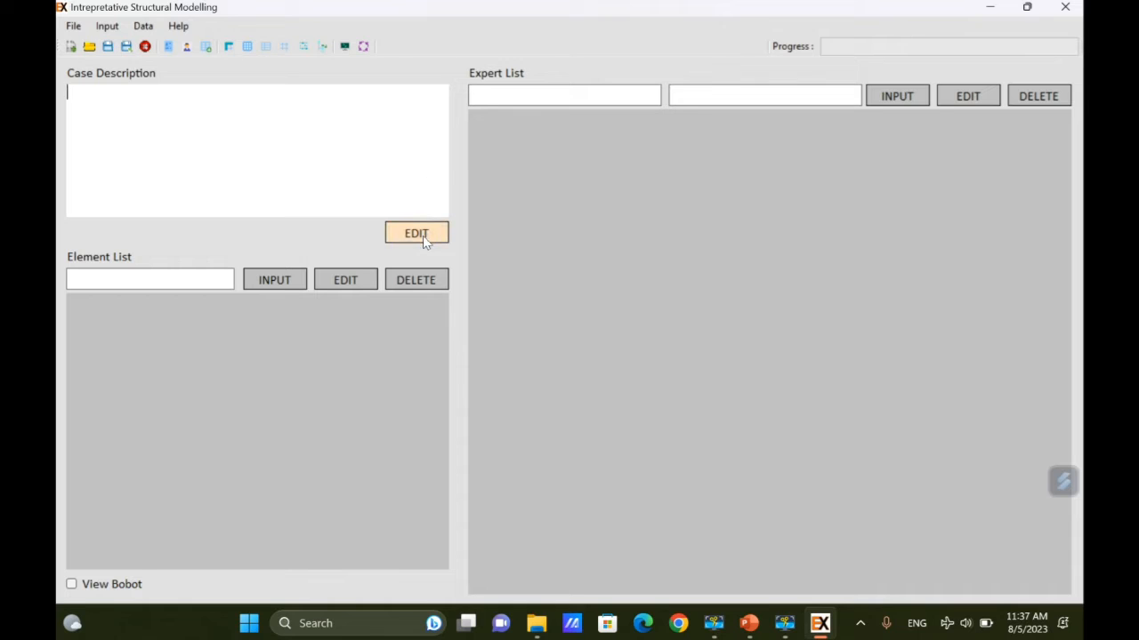
click(418, 235)
text(KONSERV)
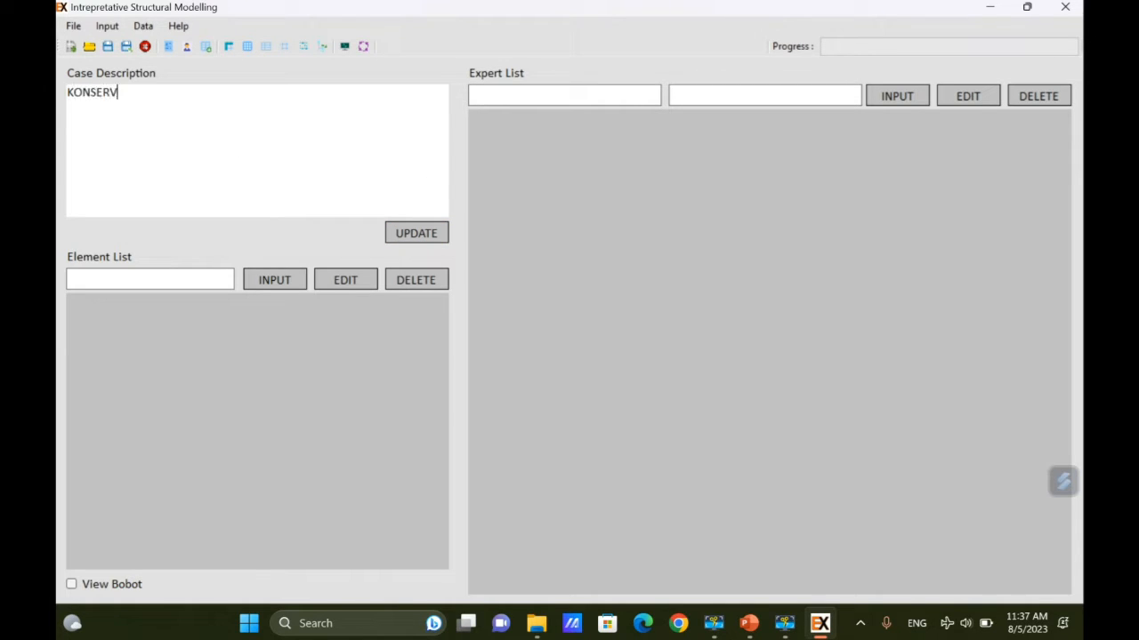
text(ASI HUTAN)
click(423, 235)
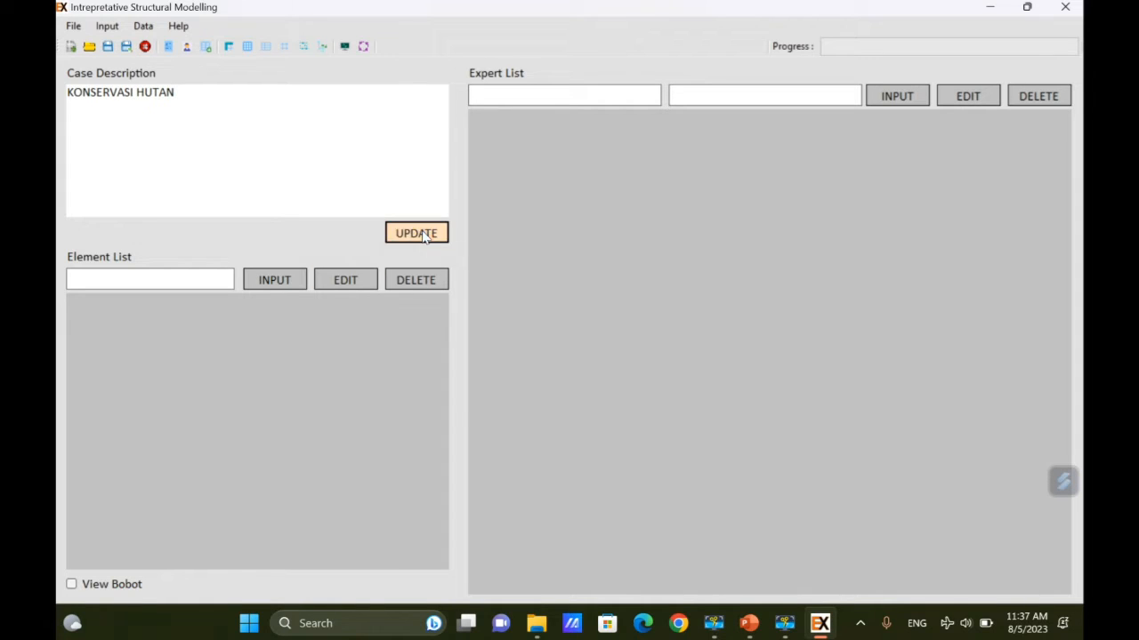
click(673, 369)
Add two experts with their names and institutions DESA1 and DESA2.
click(611, 100)
text(SARI1)
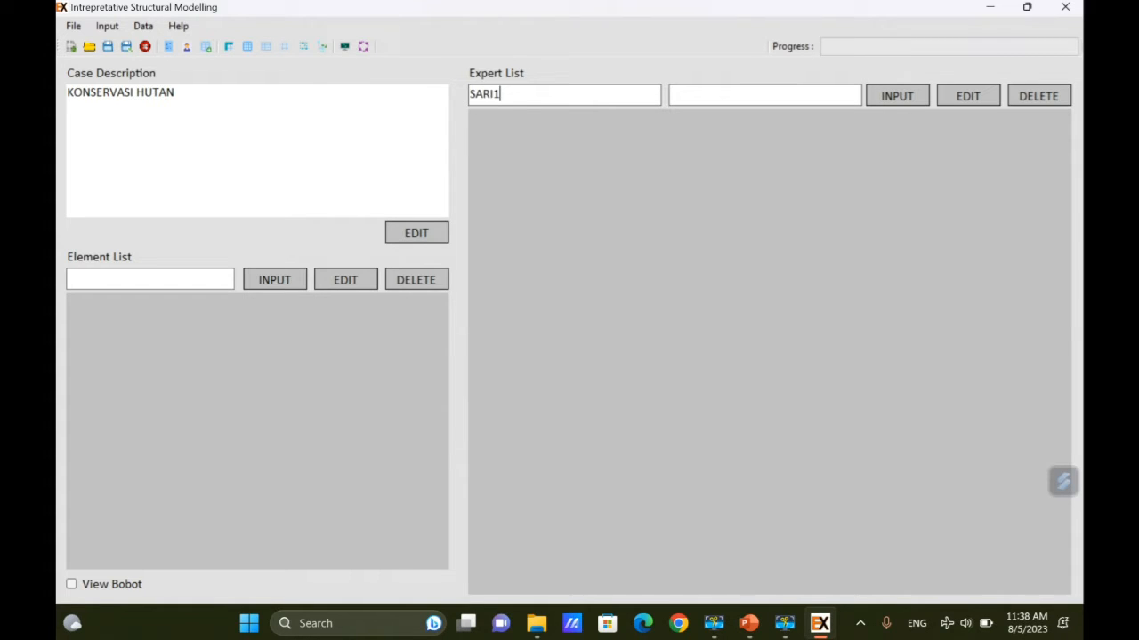
click(821, 97)
text(DESA1)
click(893, 100)
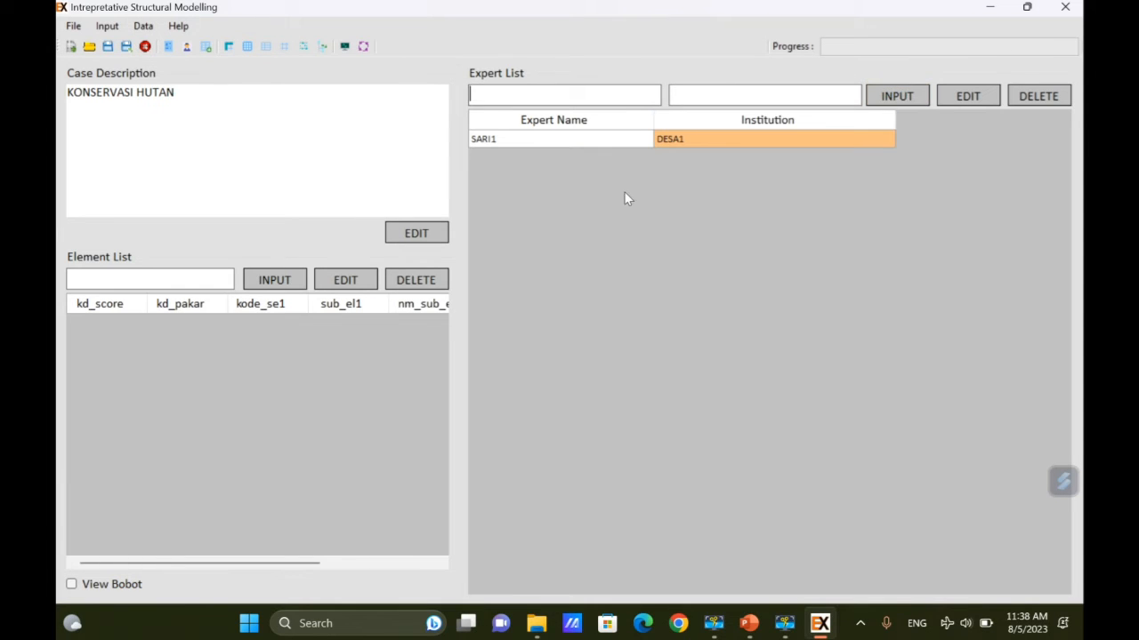
text(SARI2)
click(730, 96)
text(DESAR)
key(BackSpace)
text(2)
click(895, 95)
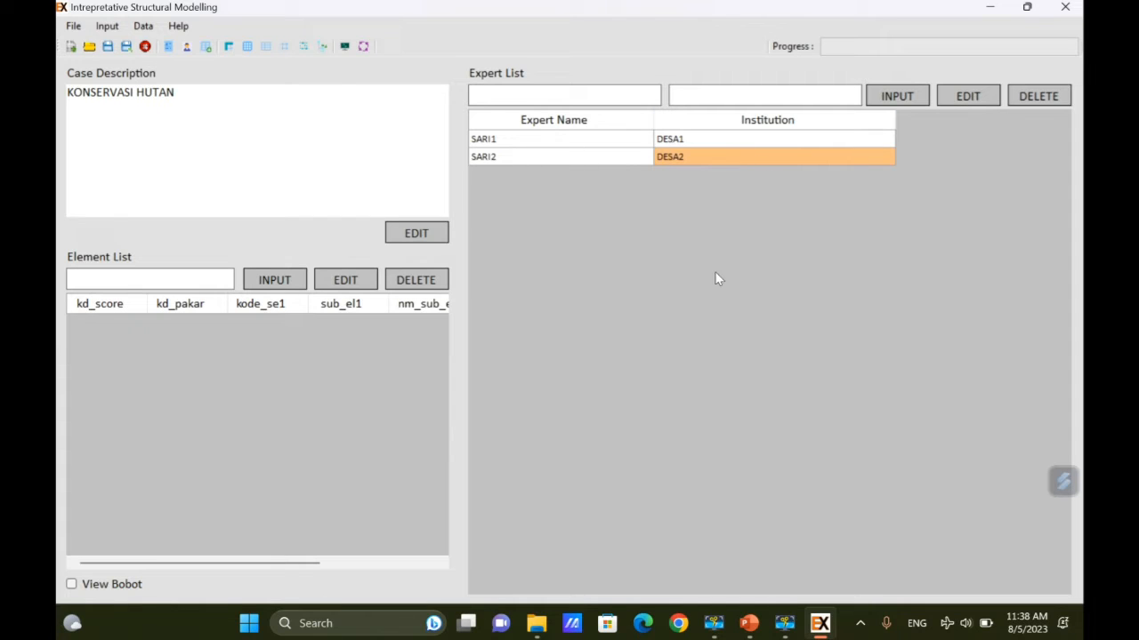
Run Data > Prepare SSIM and continue past the error message.
click(146, 27)
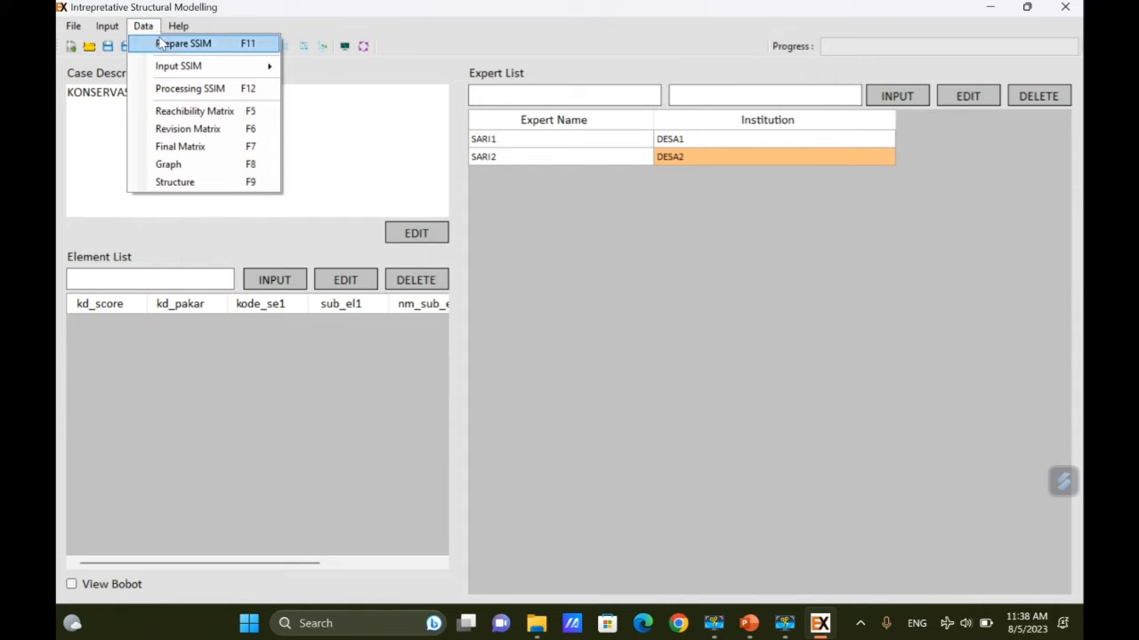
click(205, 44)
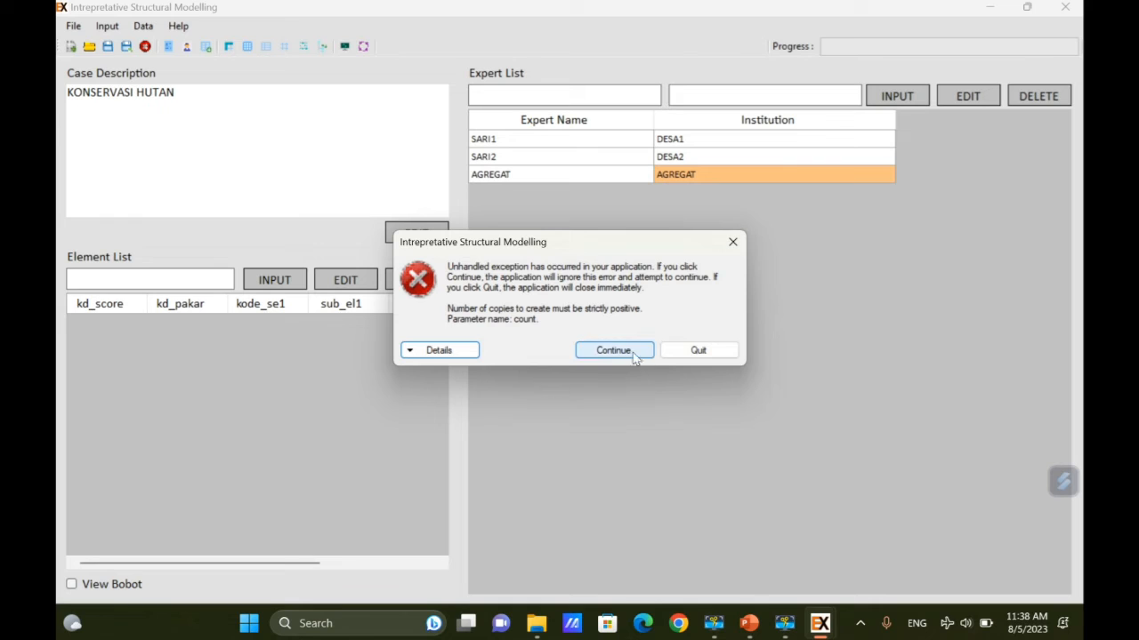
click(613, 350)
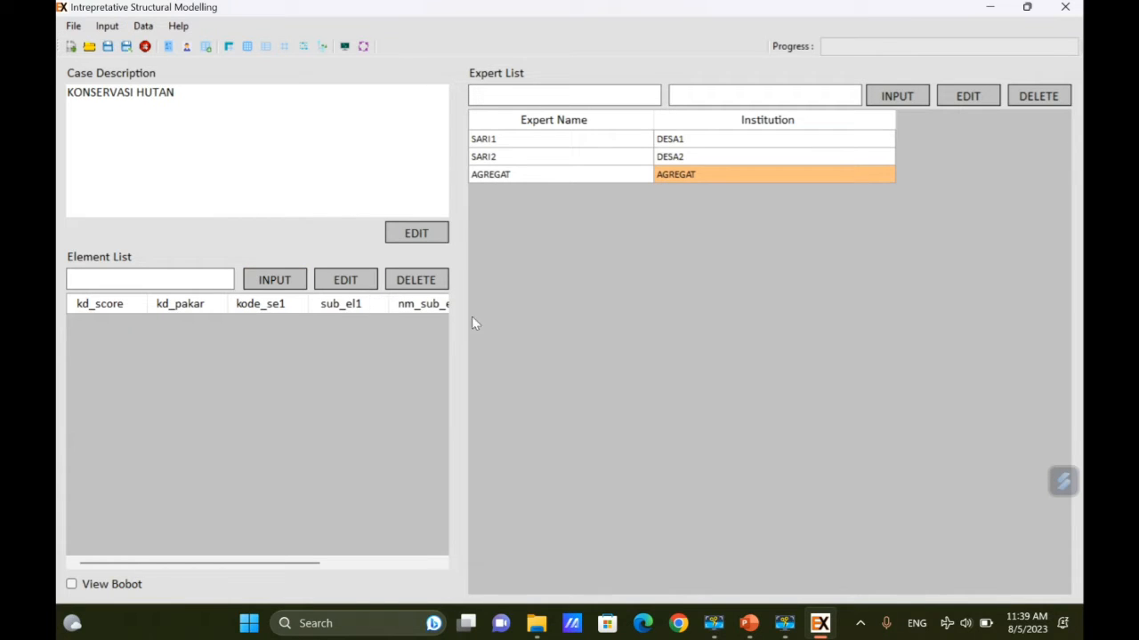
mouse_move(749, 623)
mouse_move(751, 575)
Add elements PENETAPAN KAWASAN LINDUNG and PENGAWASAN DAN PATROLI to the element list.
click(127, 275)
text(PENETAP)
text(AN KAWASAN )
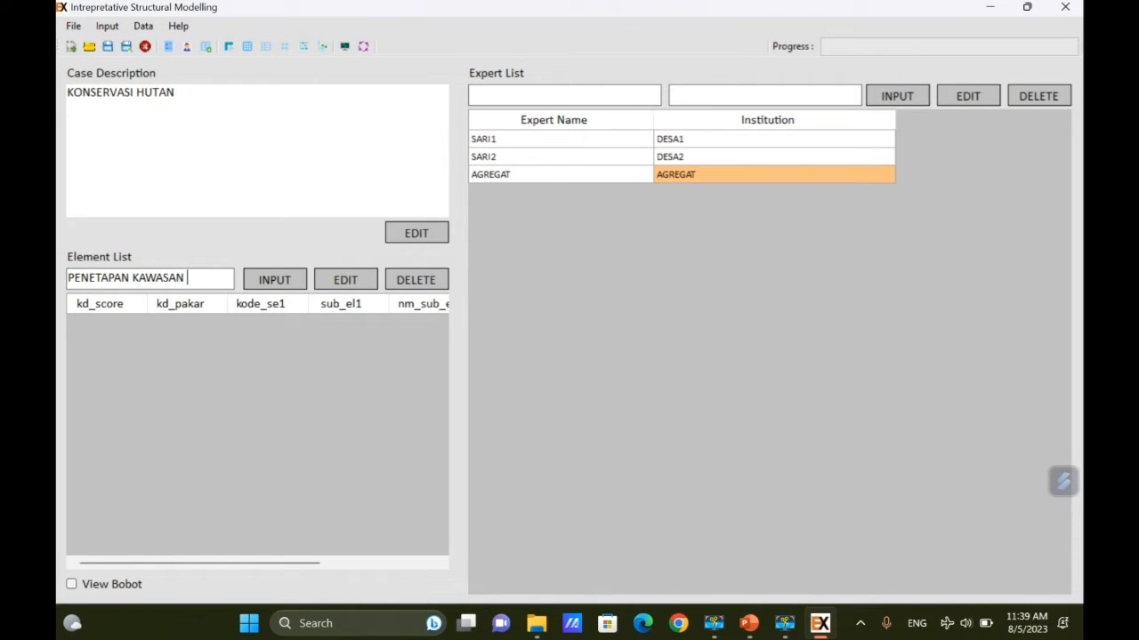
text(LINDUNG)
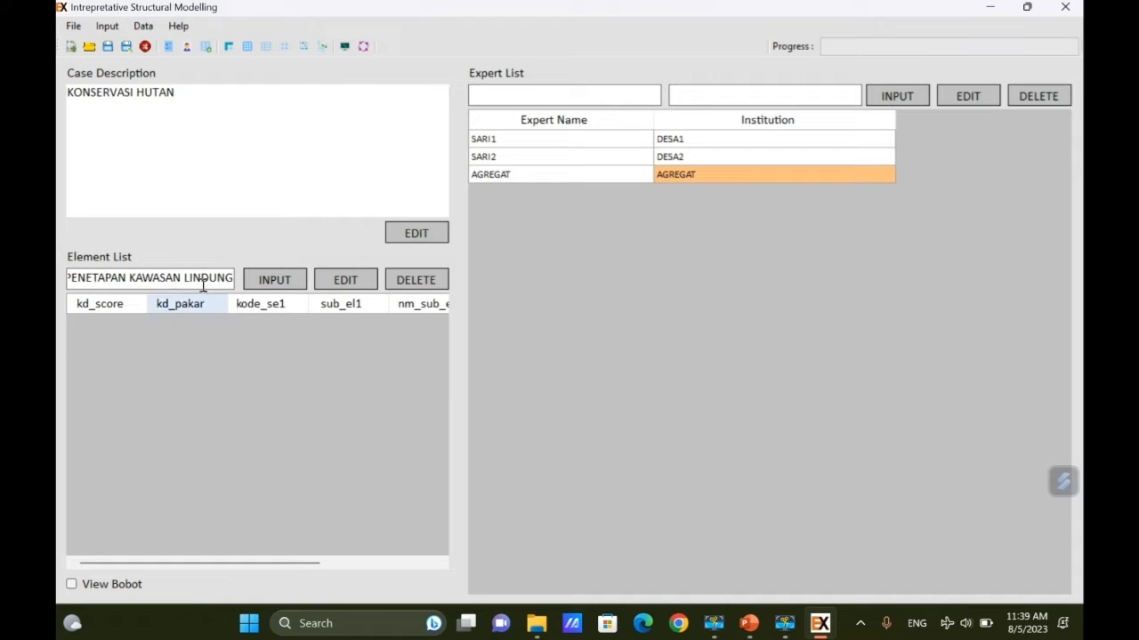
click(294, 286)
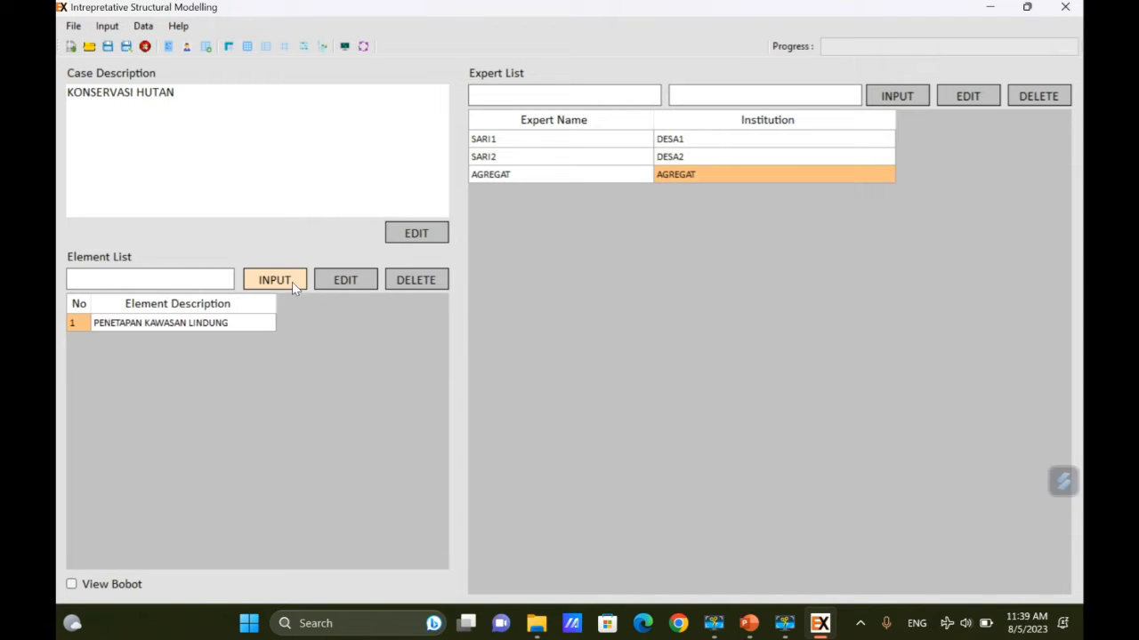
click(193, 281)
mouse_move(749, 623)
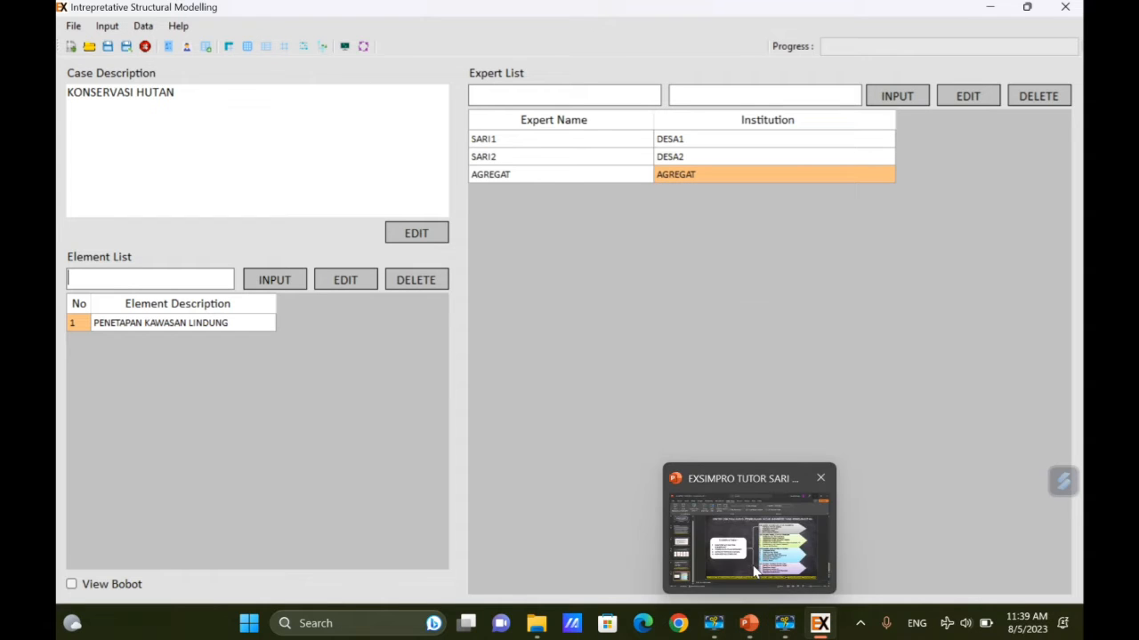
click(754, 574)
text(PENGAW)
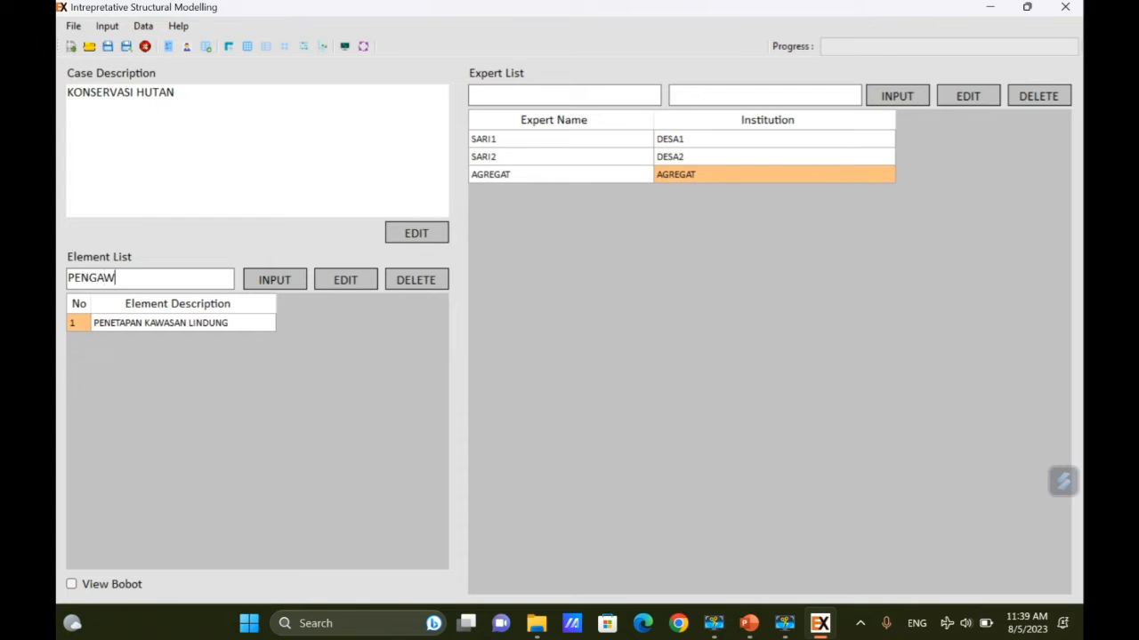
text(ASAN DAN PAT)
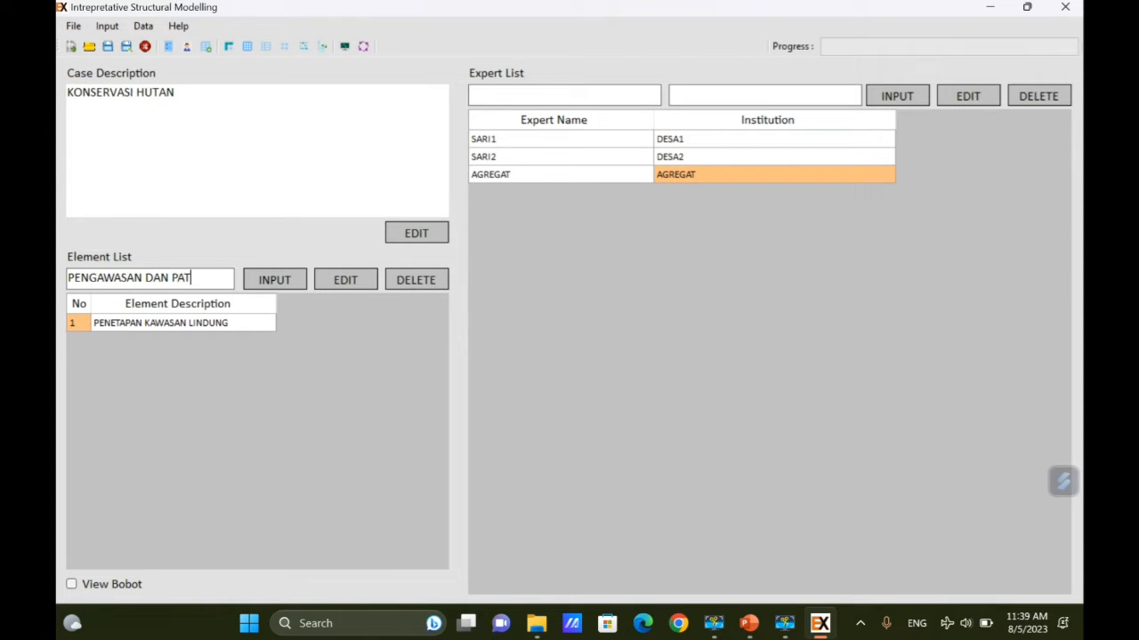
text(ROLI)
click(277, 281)
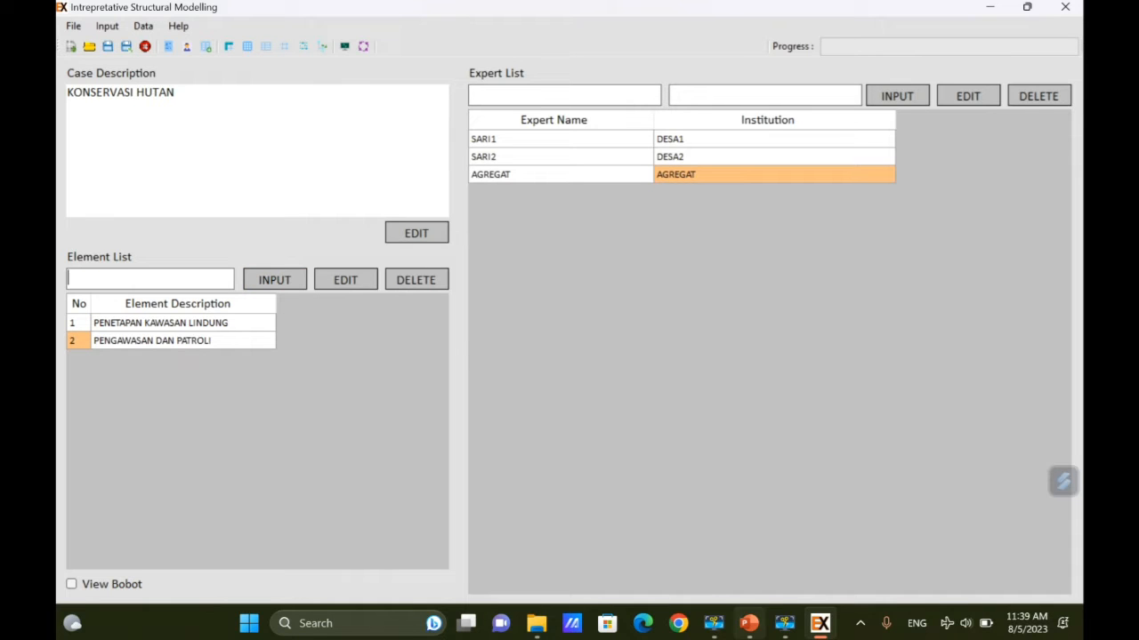
Add elements REHABILITASI HUTAN and MONITORING to the element list.
mouse_move(751, 625)
mouse_move(783, 537)
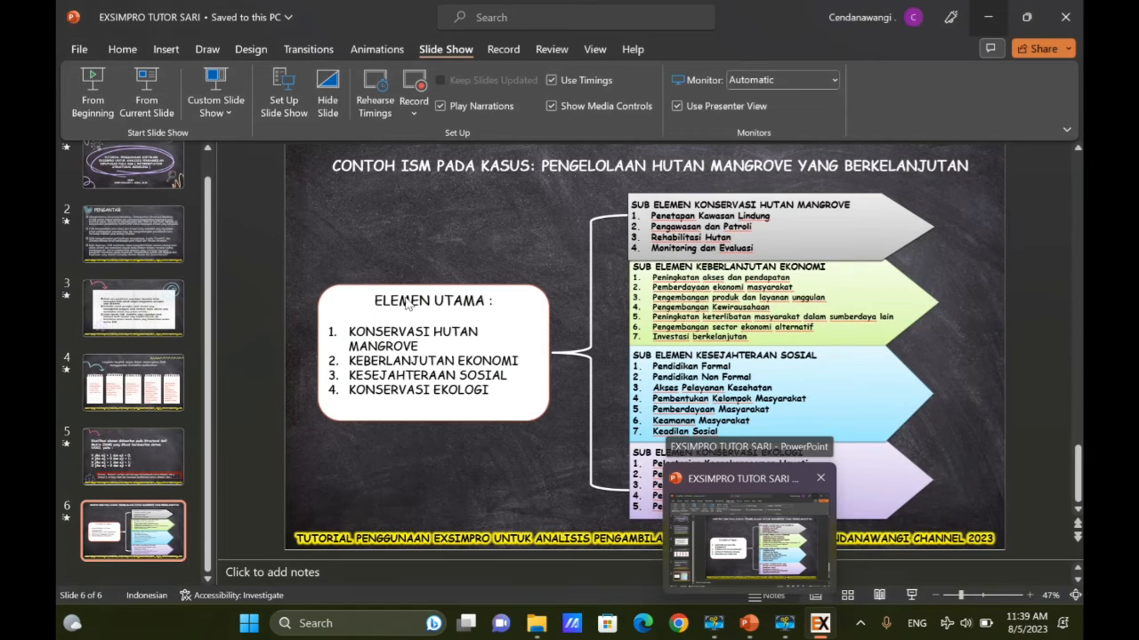
text(REHAB)
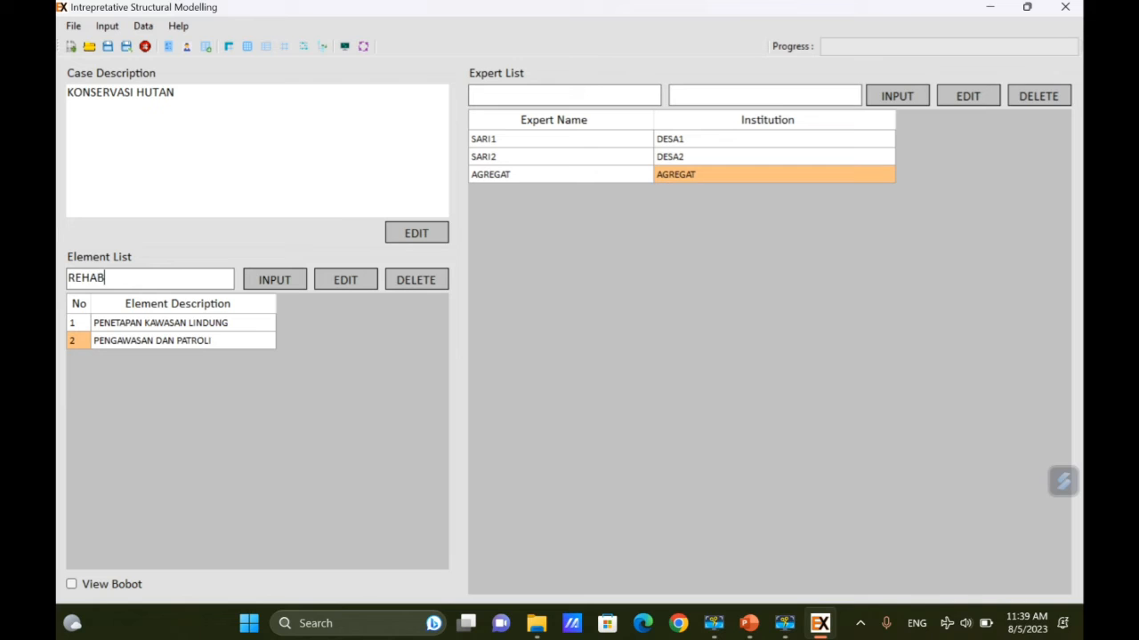
text(ILITASI HUTAN)
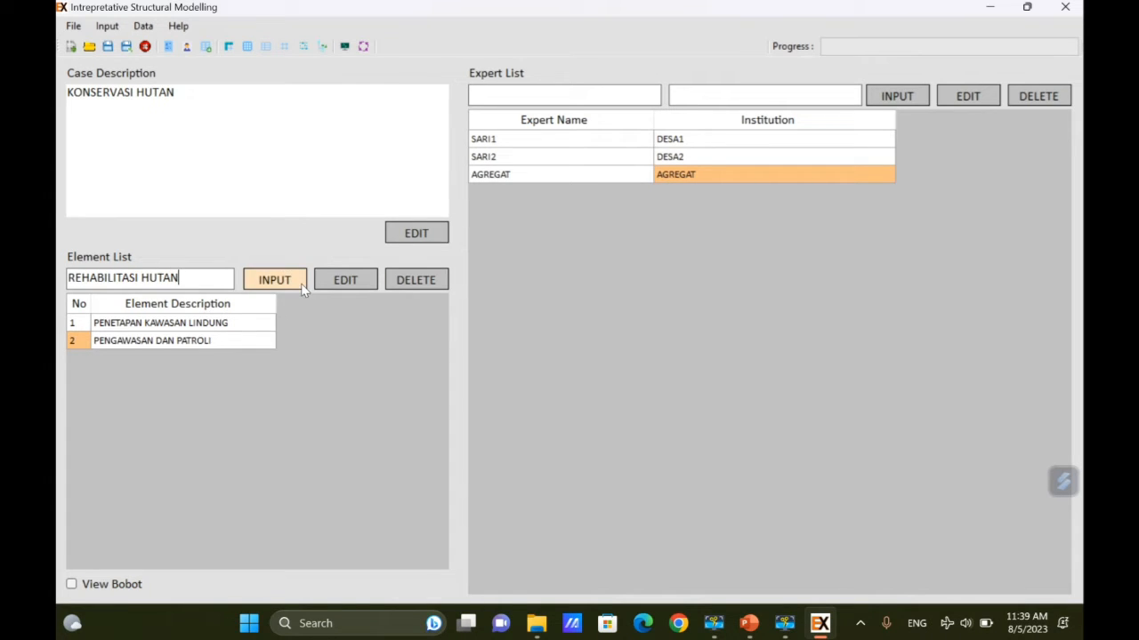
click(275, 280)
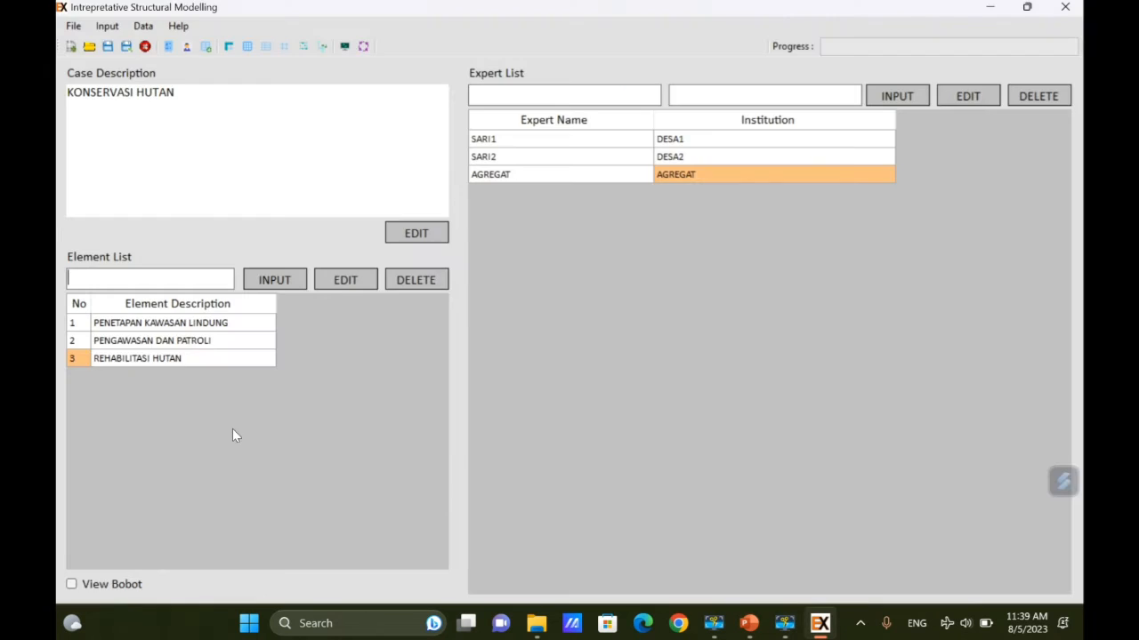
text(MONITORING)
click(274, 281)
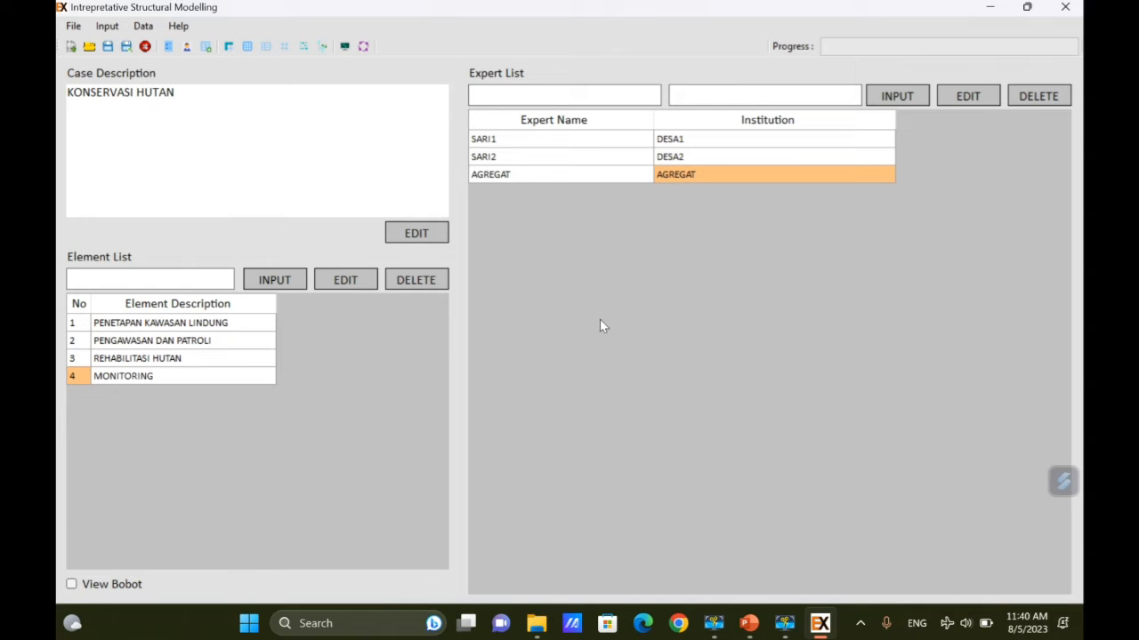
Open the saved case file sub elemen 1.mdb.
click(144, 26)
mouse_move(224, 70)
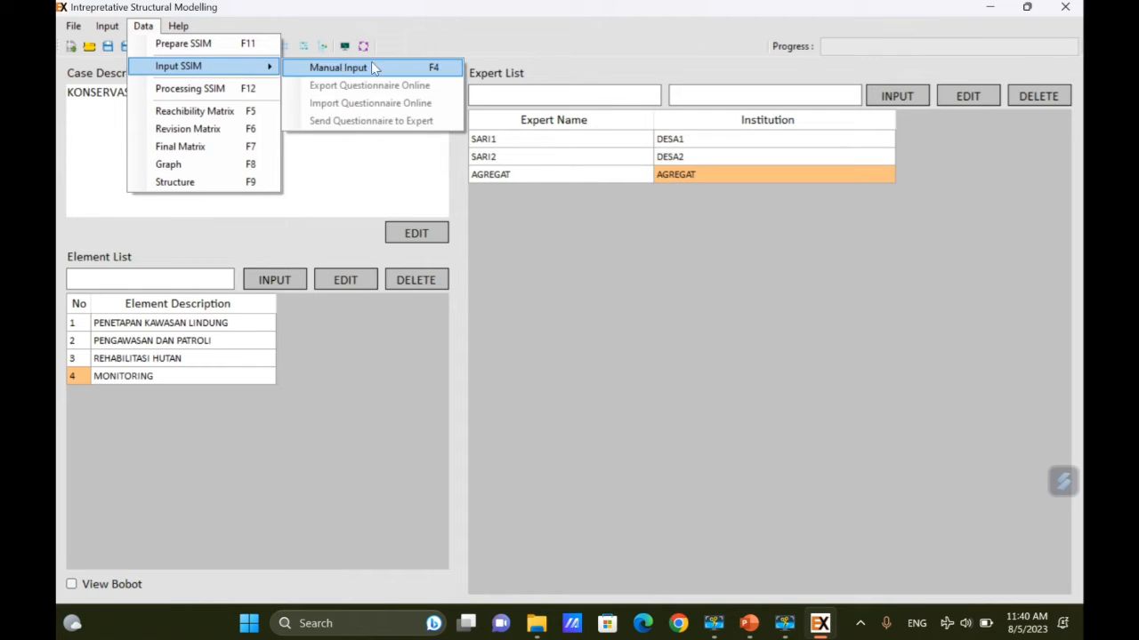
click(418, 69)
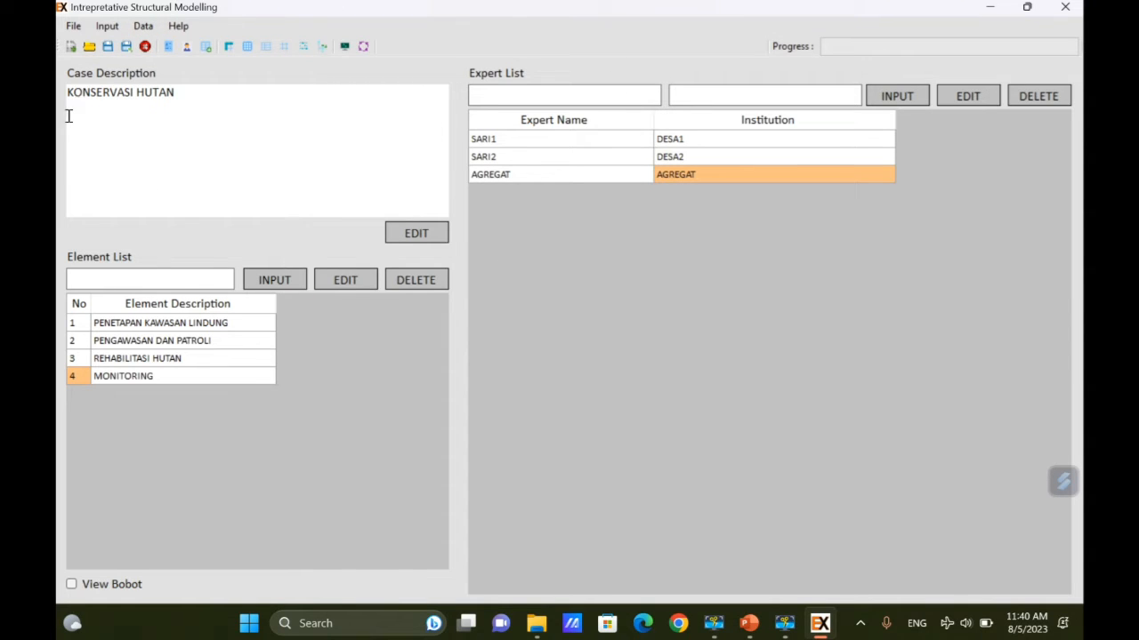
click(73, 27)
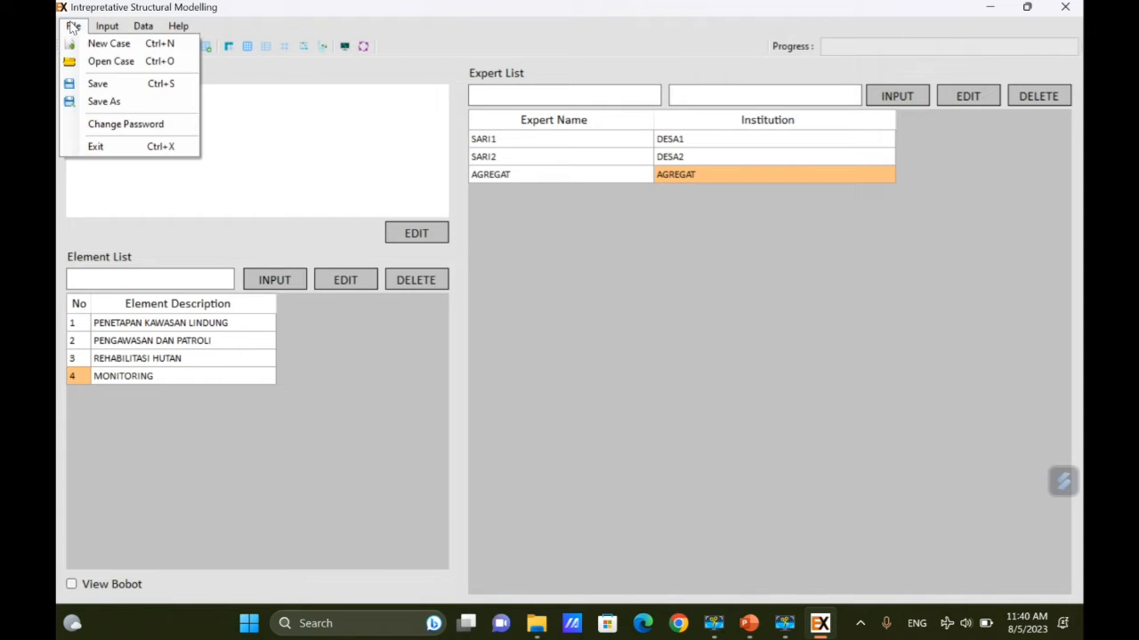
click(101, 62)
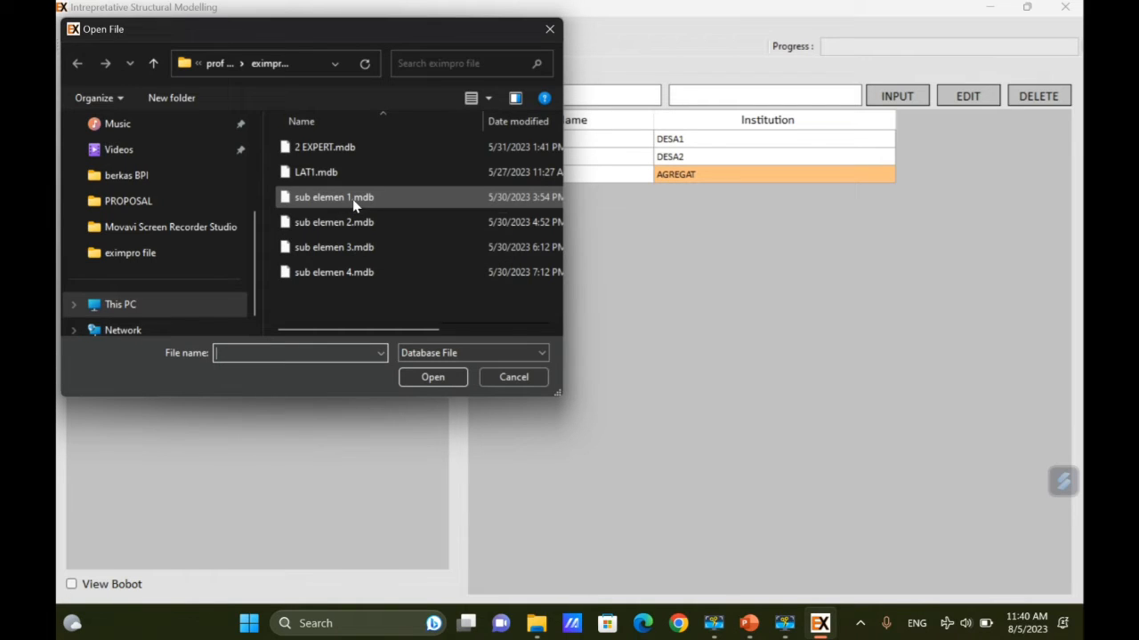
click(353, 205)
click(433, 377)
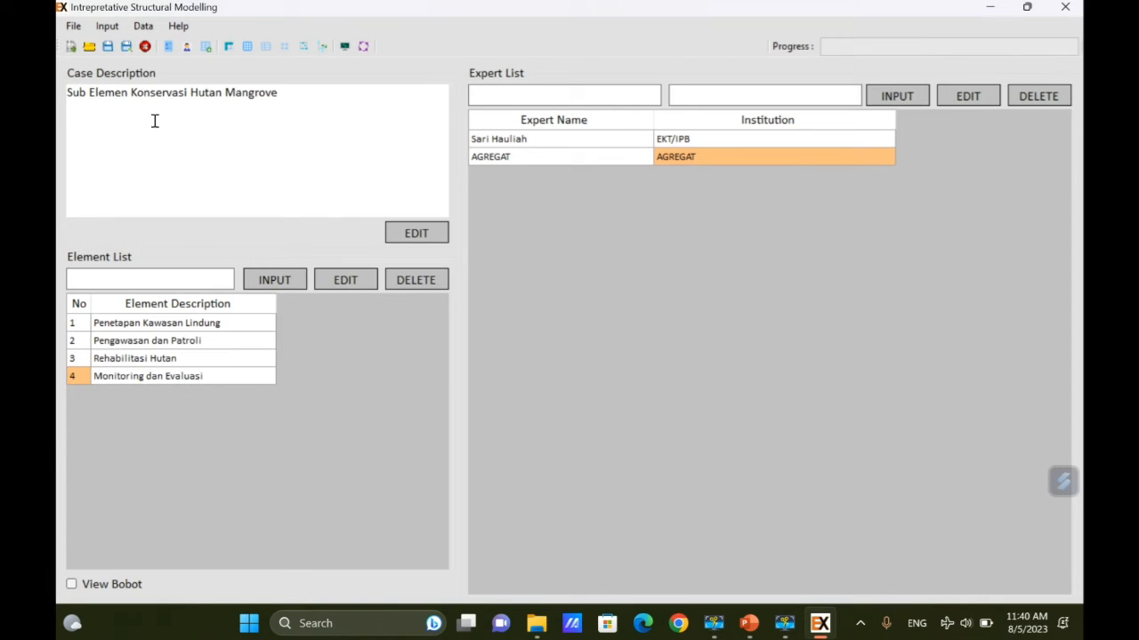
Open Manual Input SSIM and review the element and expert lists.
click(147, 31)
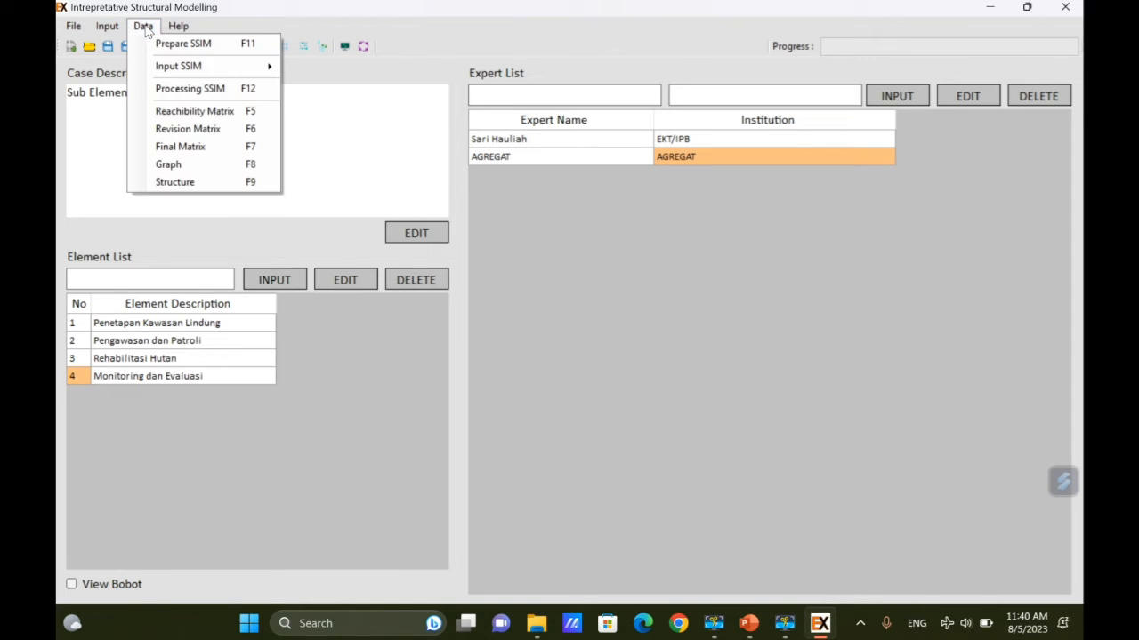
click(148, 31)
click(147, 29)
mouse_move(244, 66)
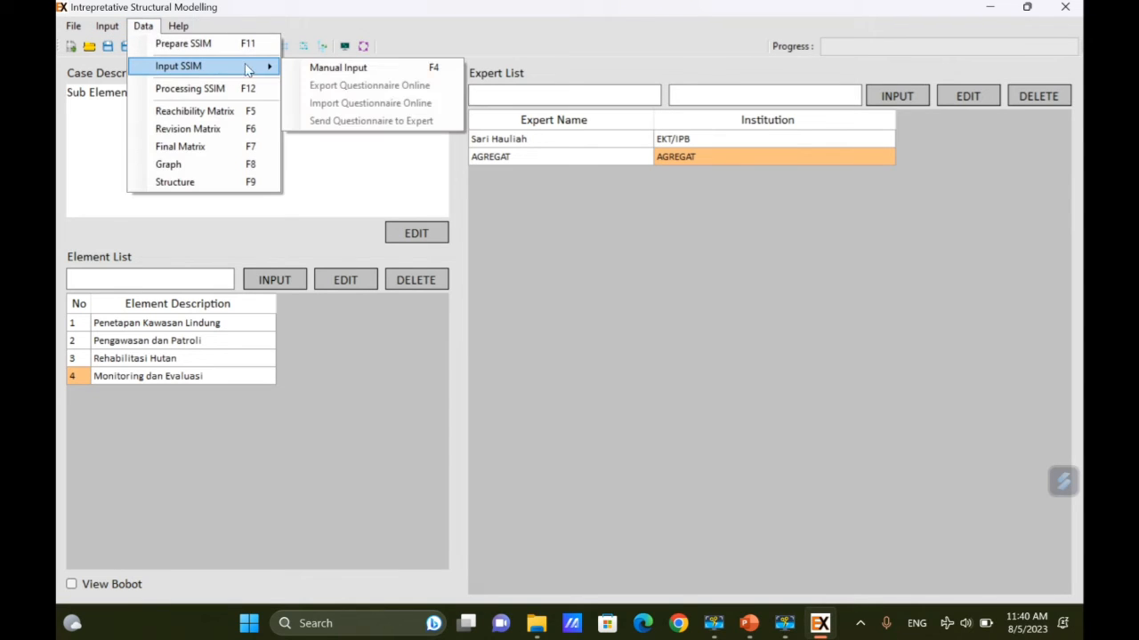
click(343, 68)
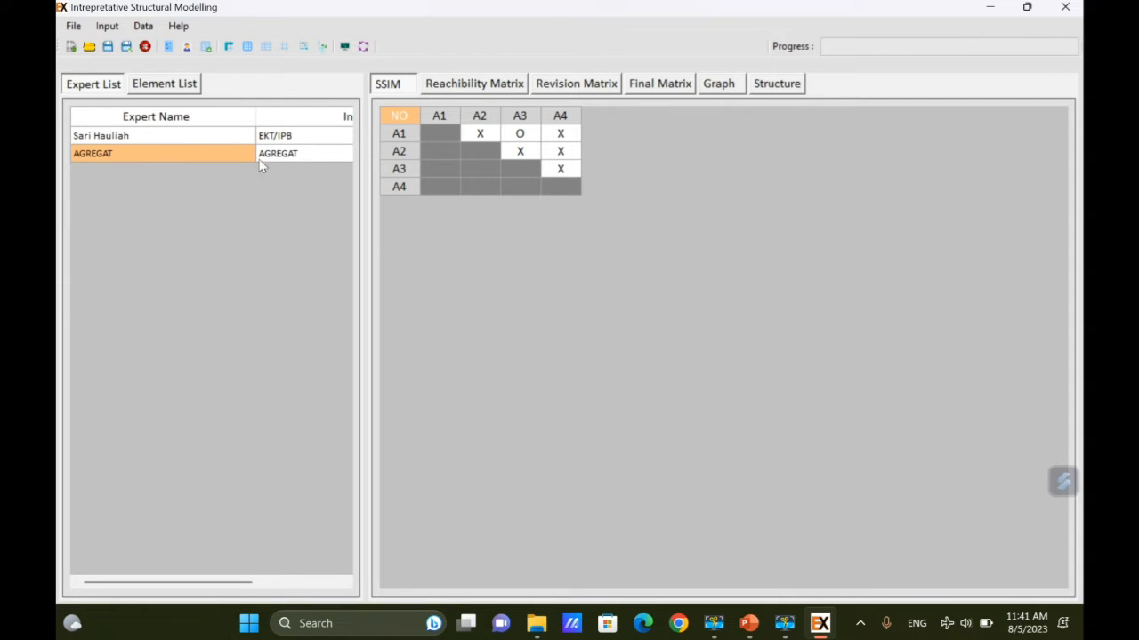
click(184, 89)
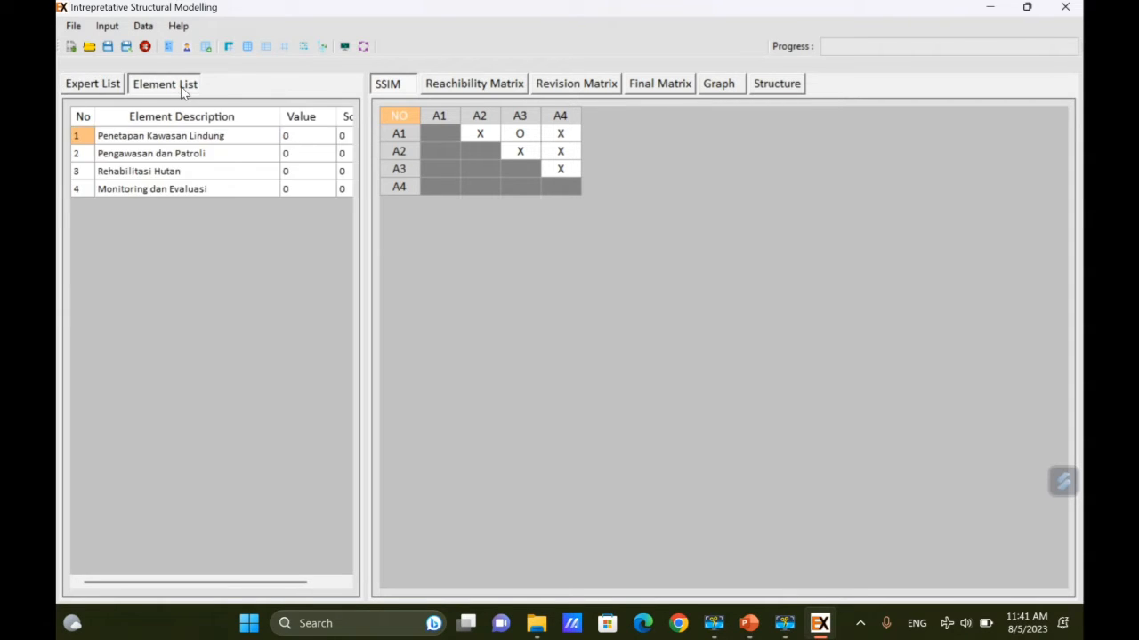
click(98, 85)
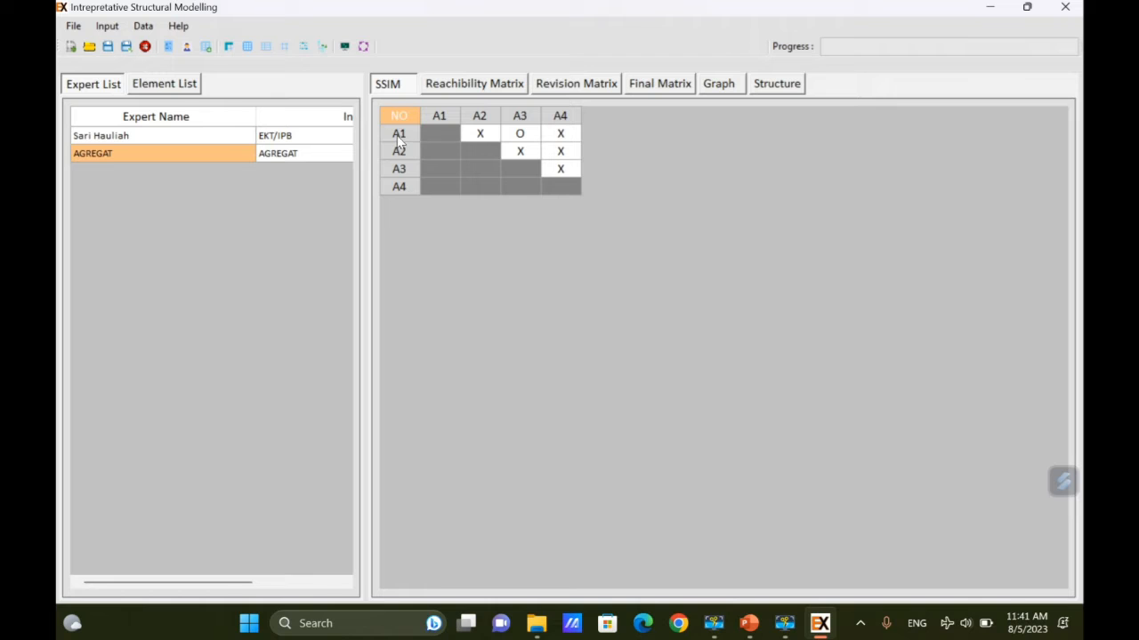
click(176, 87)
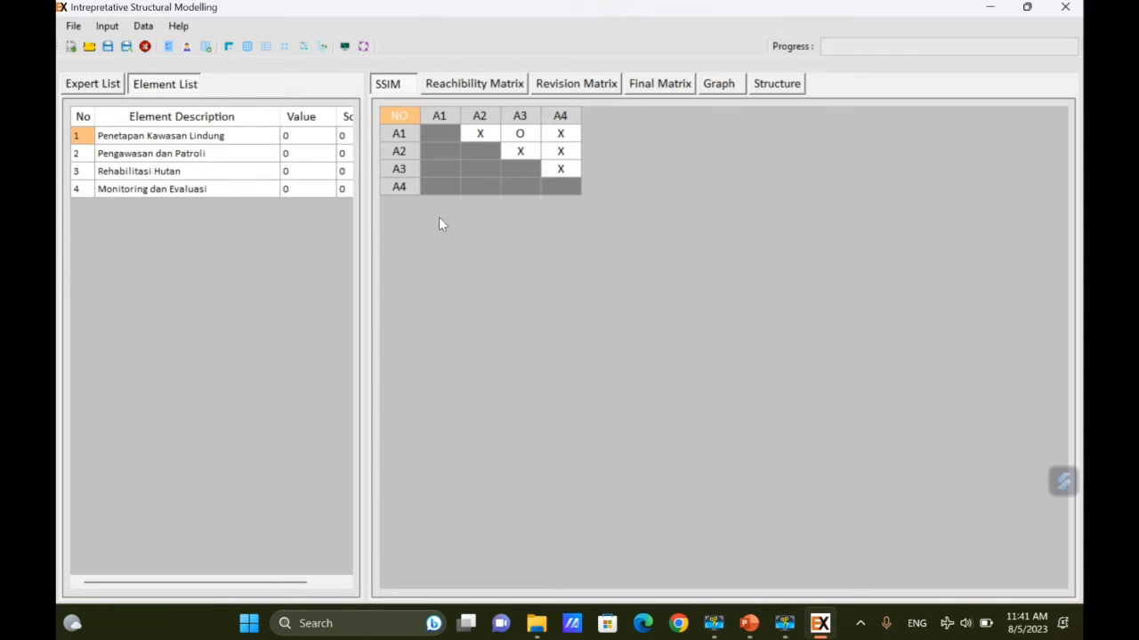
Run Data > Processing SSIM and acknowledge the completion message.
click(143, 26)
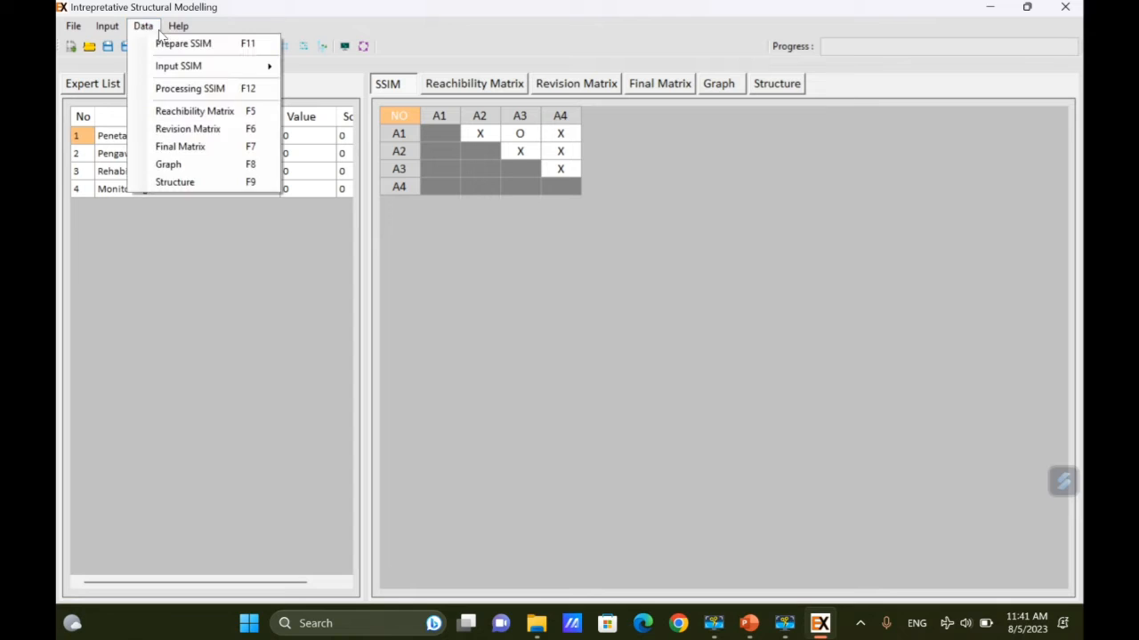
mouse_move(145, 26)
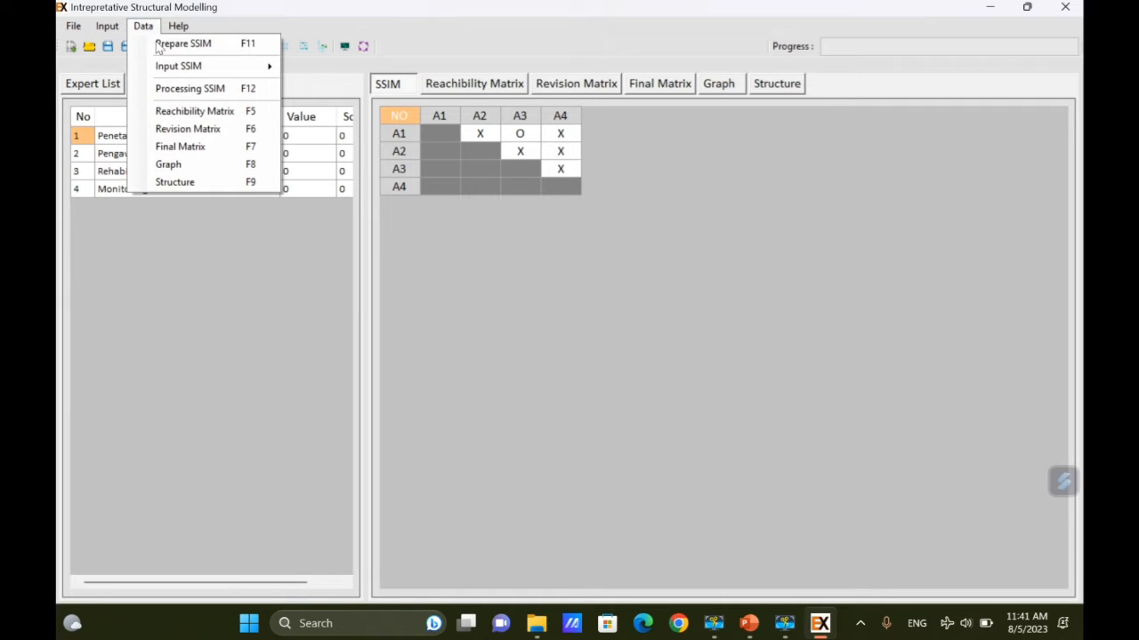
click(240, 90)
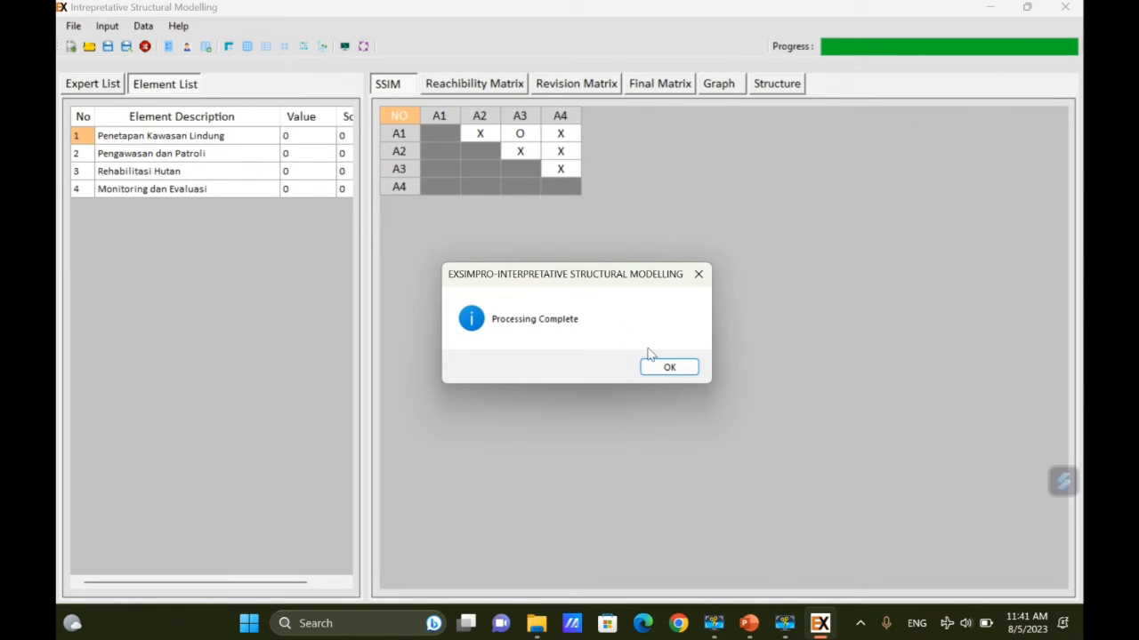
click(669, 366)
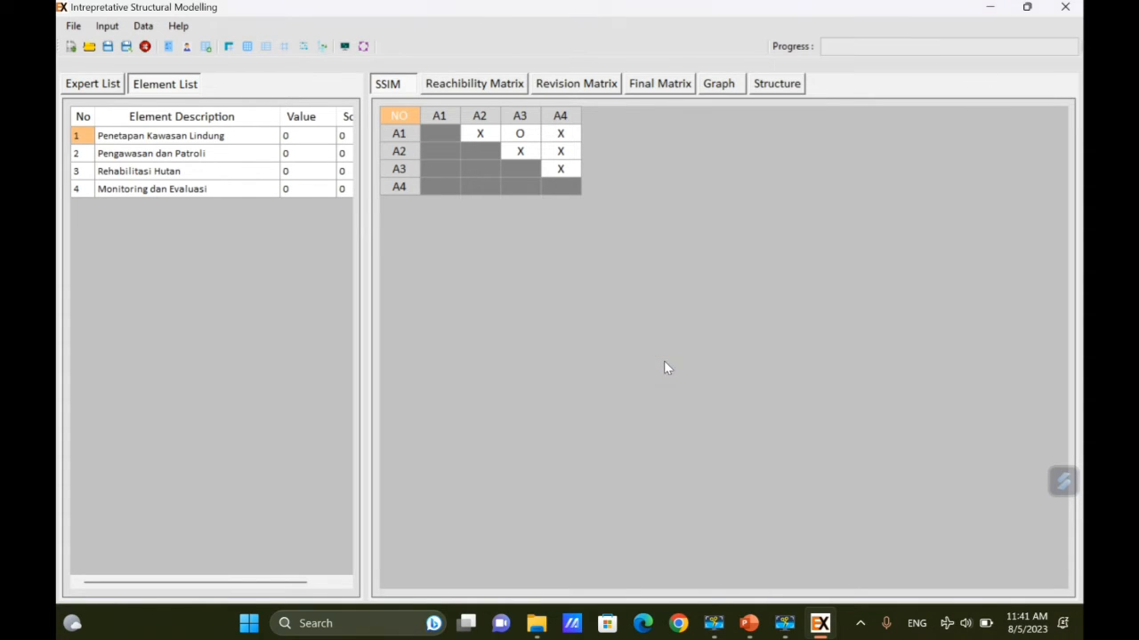
Review the reachability, revision and final matrices, driver-dependence graph and structure diagram.
click(489, 87)
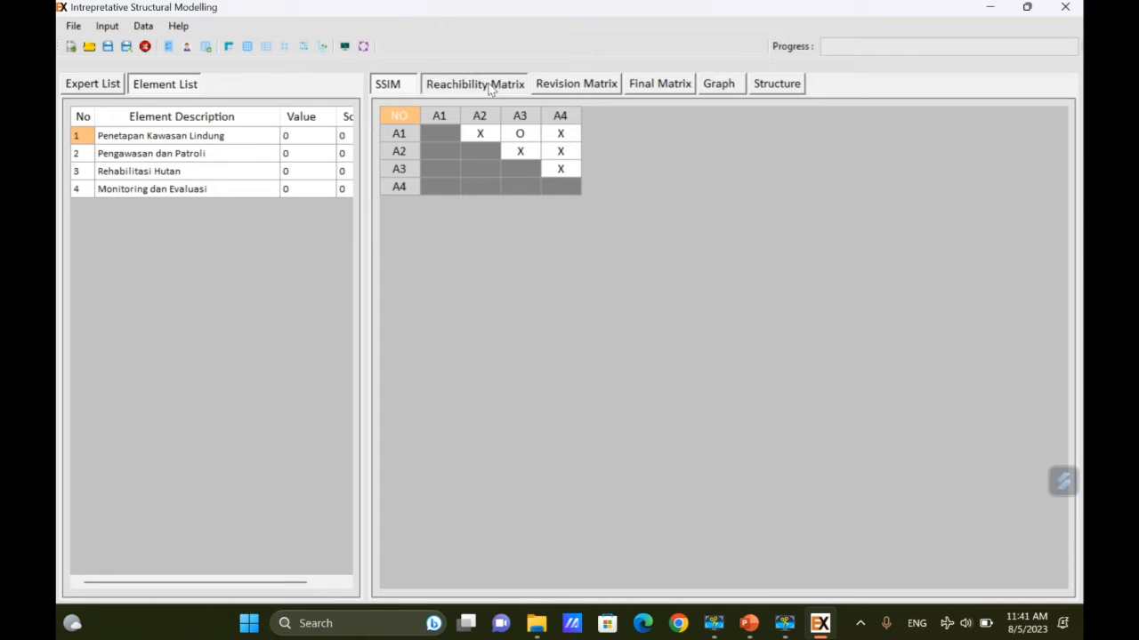
click(596, 85)
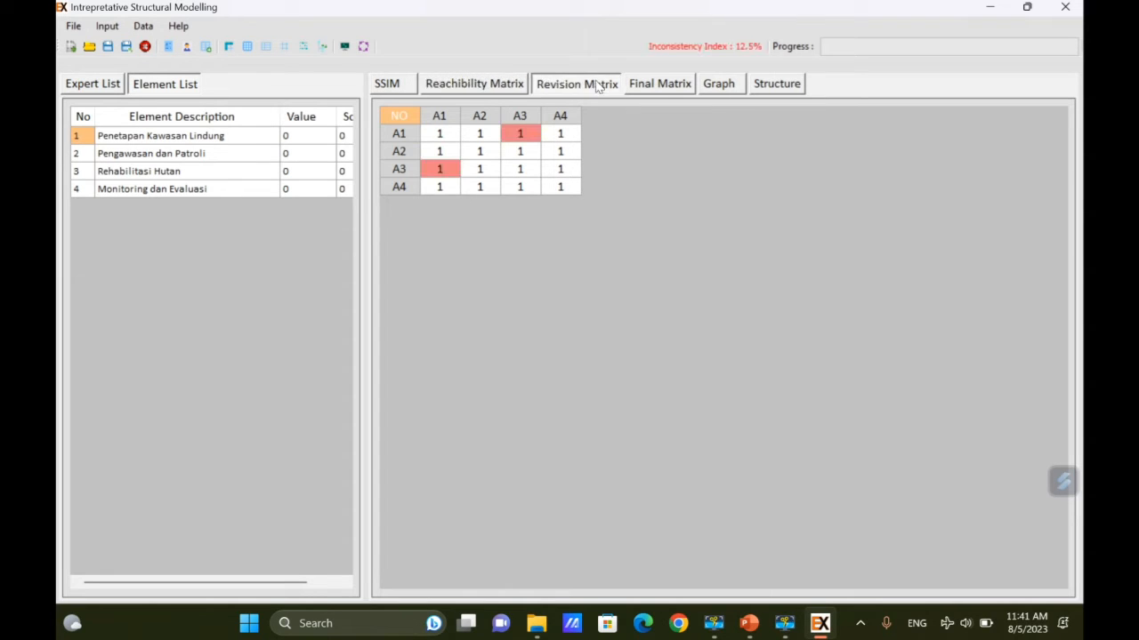
click(666, 84)
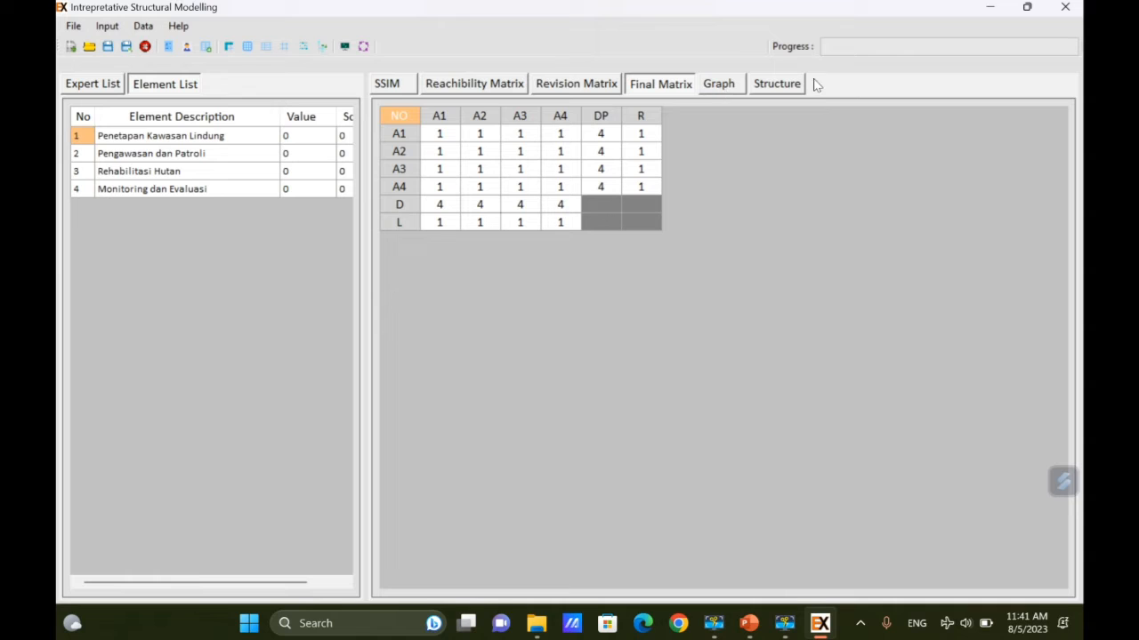
click(728, 89)
click(777, 86)
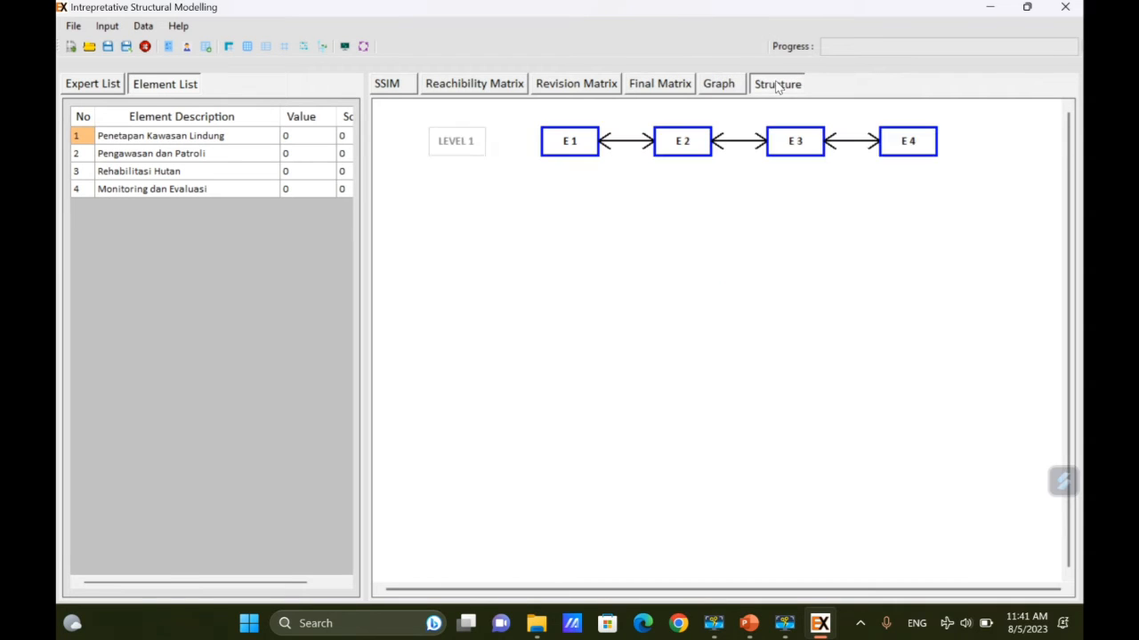
click(98, 85)
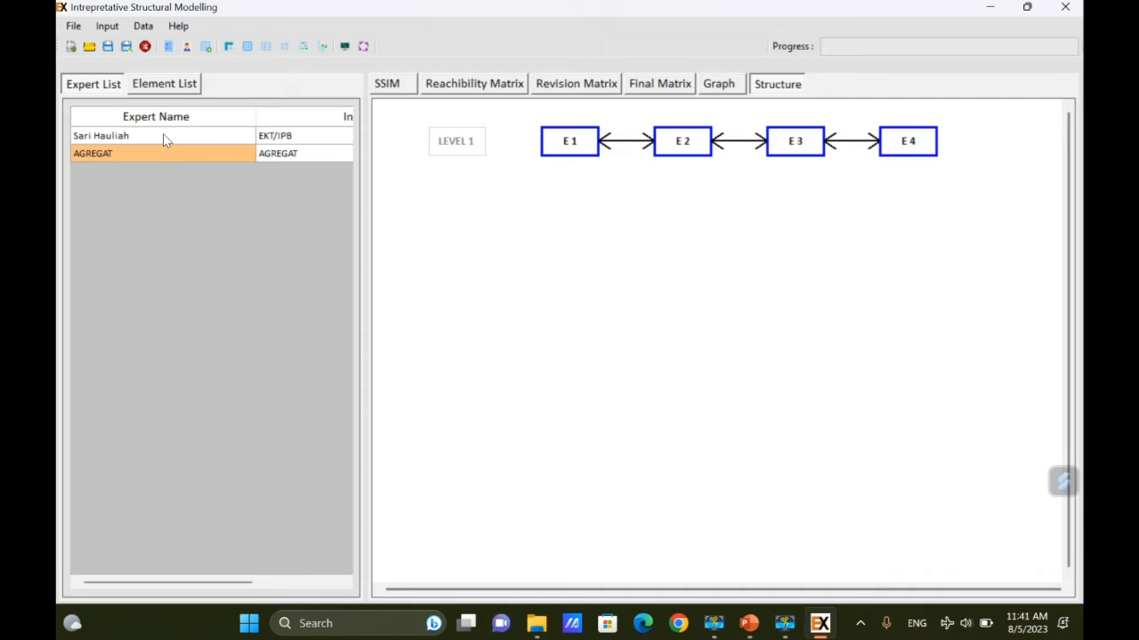
Review the individual expert's matrices, graph and structure, then return to the SSIM.
click(162, 135)
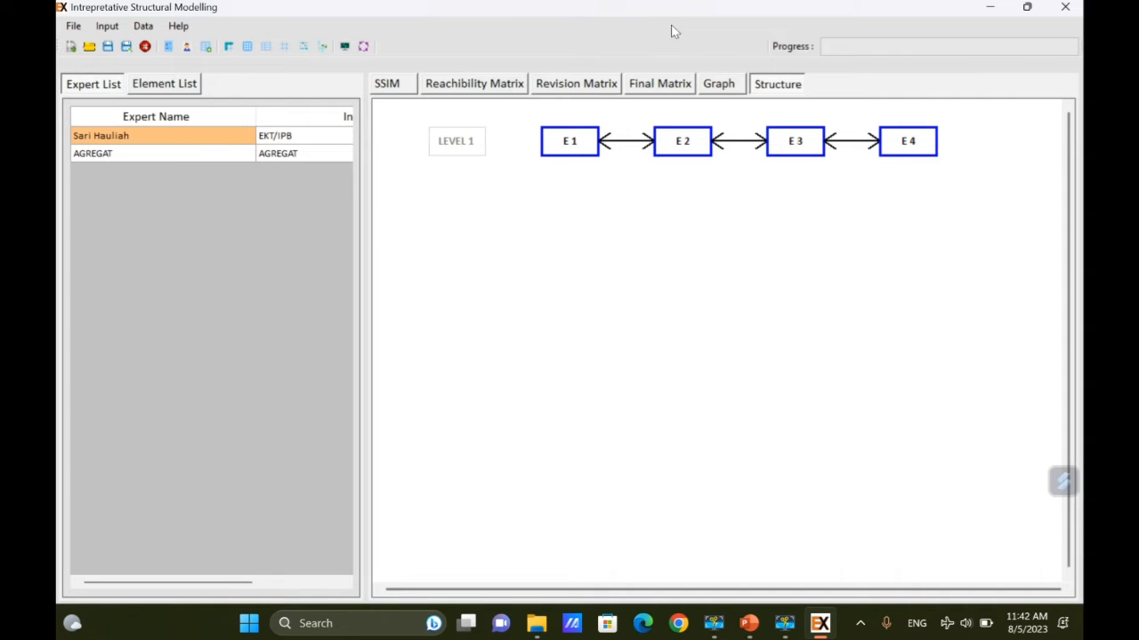
click(486, 88)
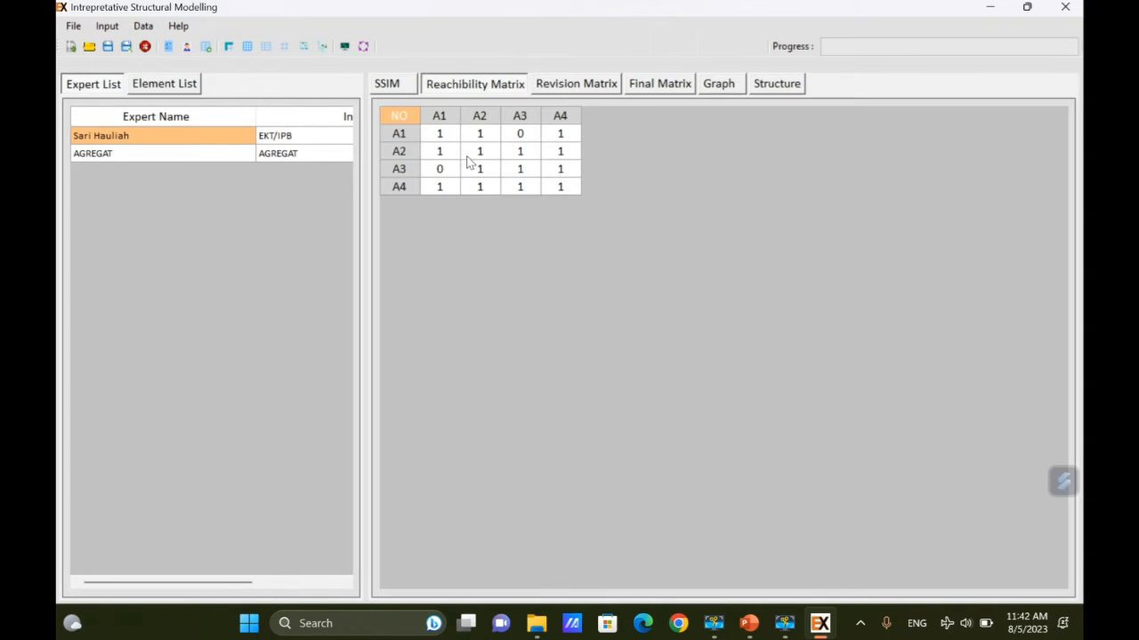
click(585, 83)
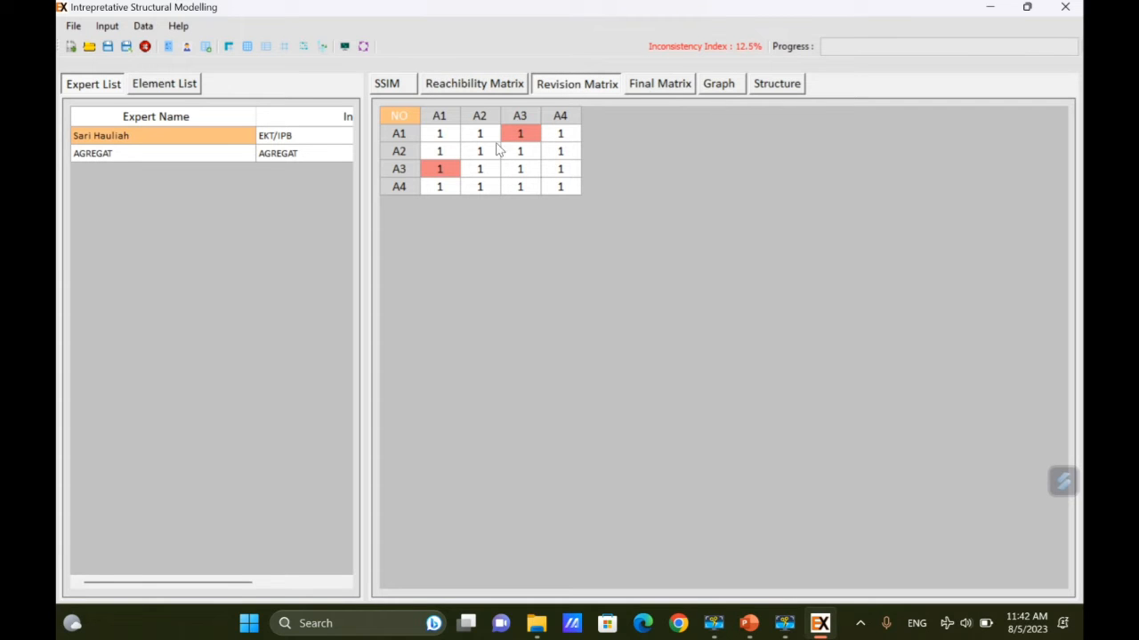
click(644, 89)
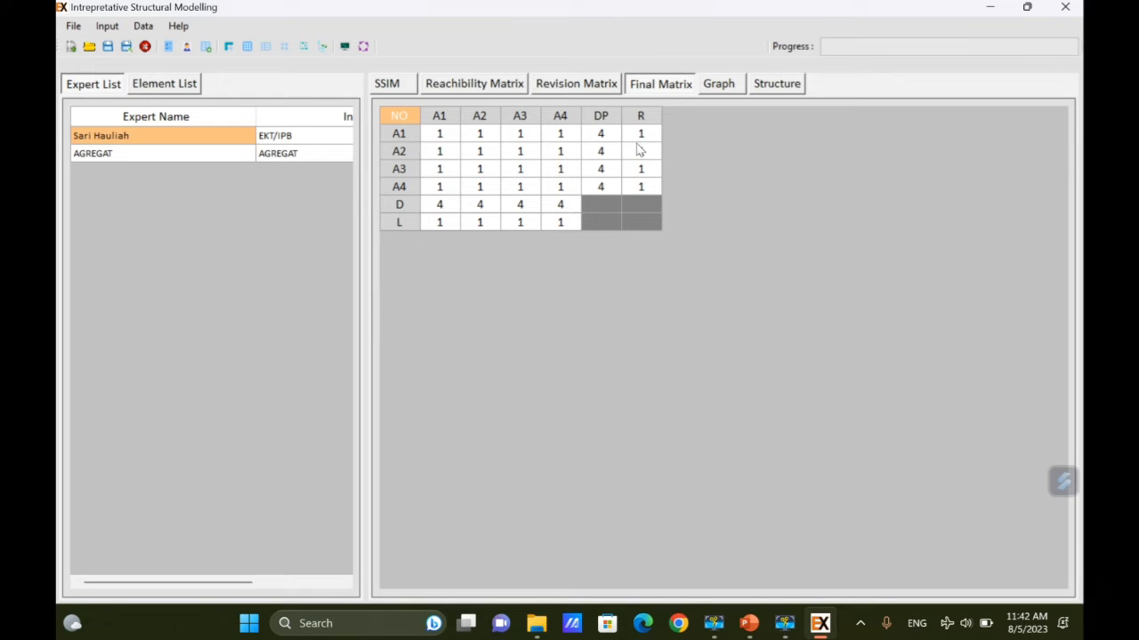
click(722, 83)
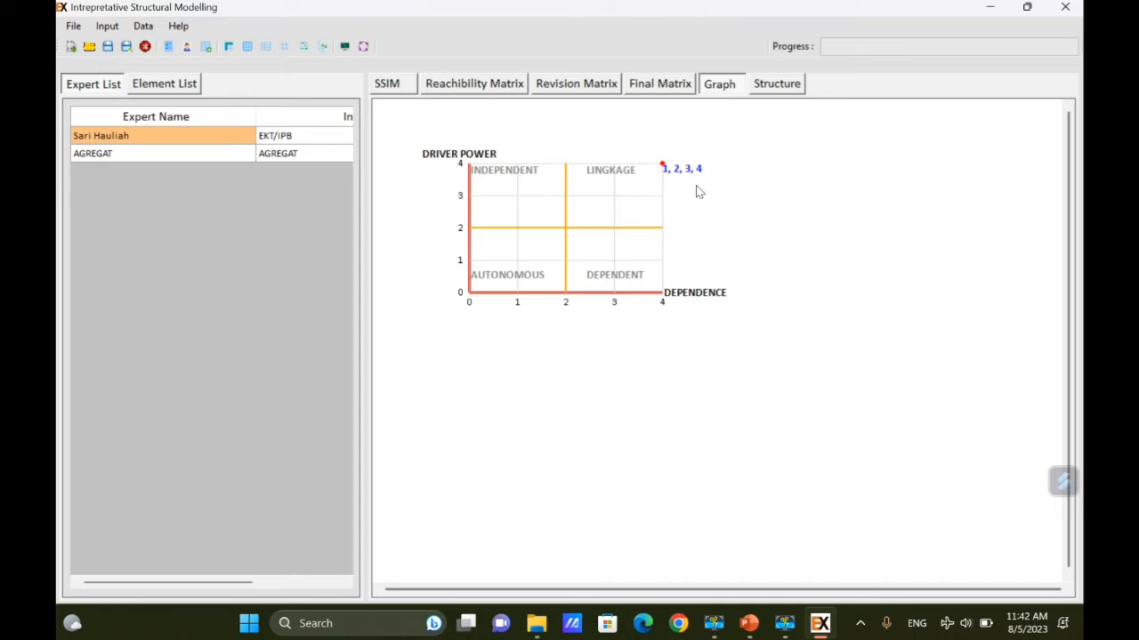
click(776, 88)
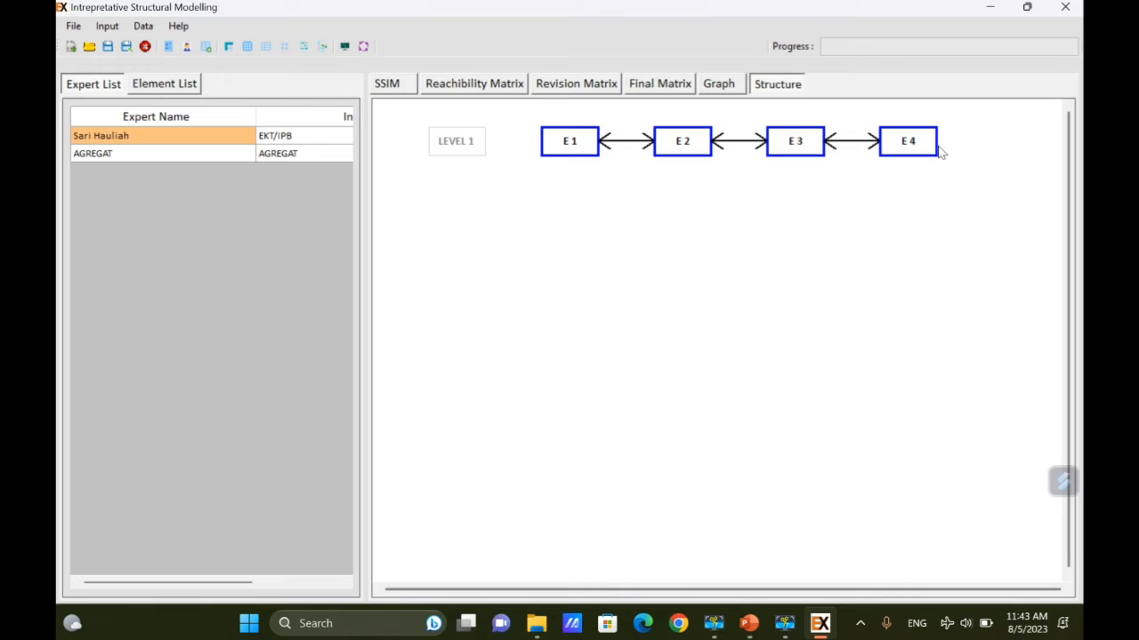
click(721, 84)
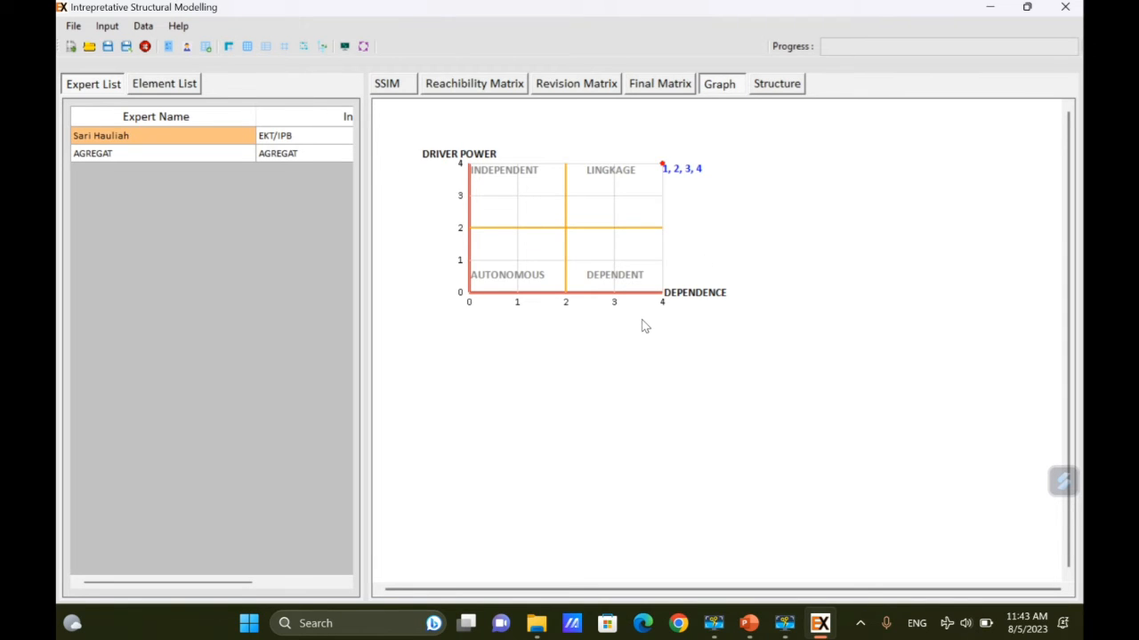
click(401, 87)
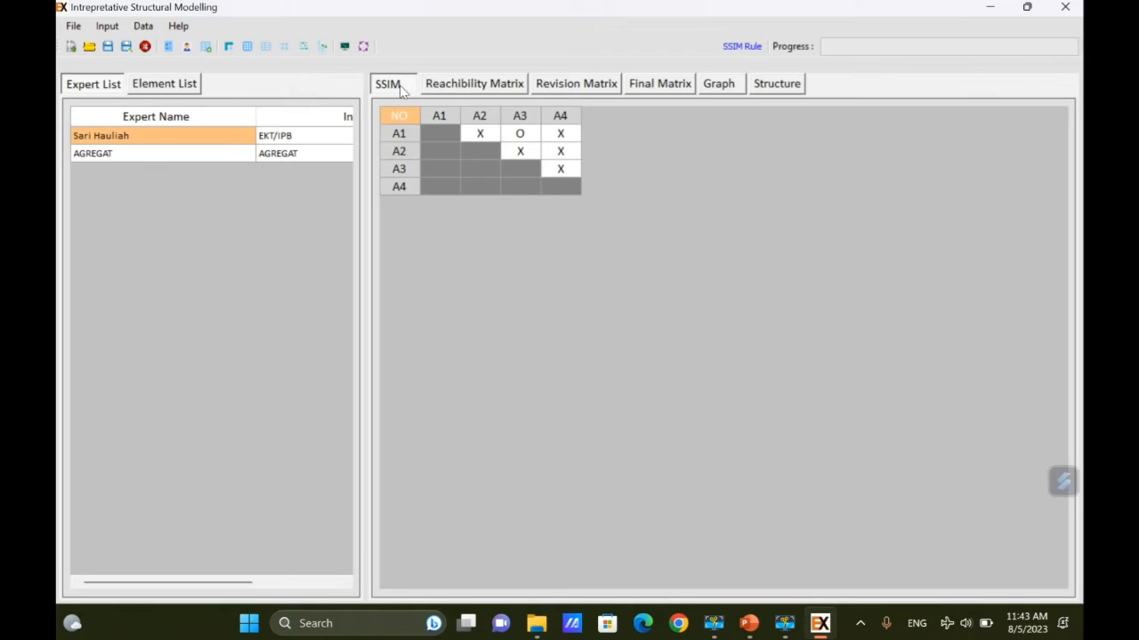
Open the 'sub elemen 2' case file and list the seven elements for the AGREGAT expert.
click(80, 29)
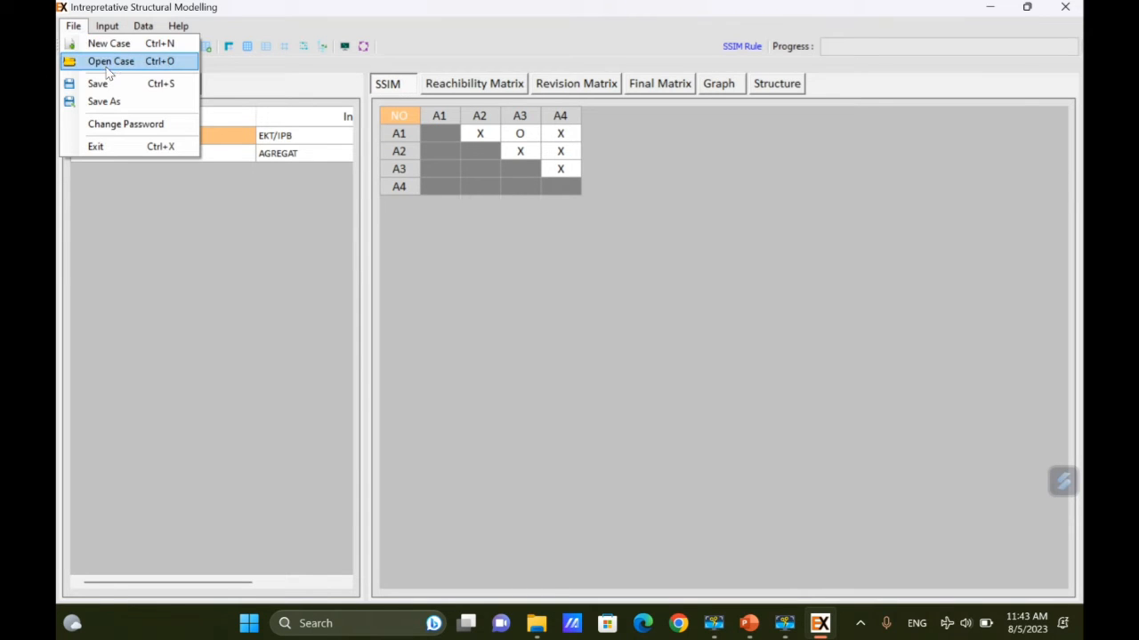
click(106, 64)
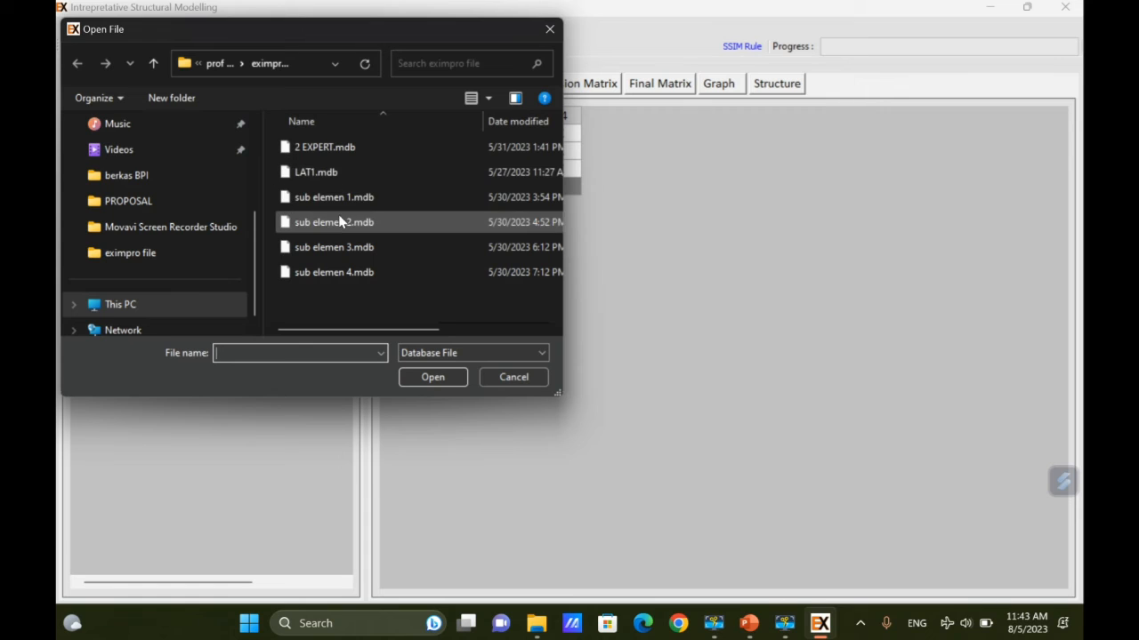
click(342, 224)
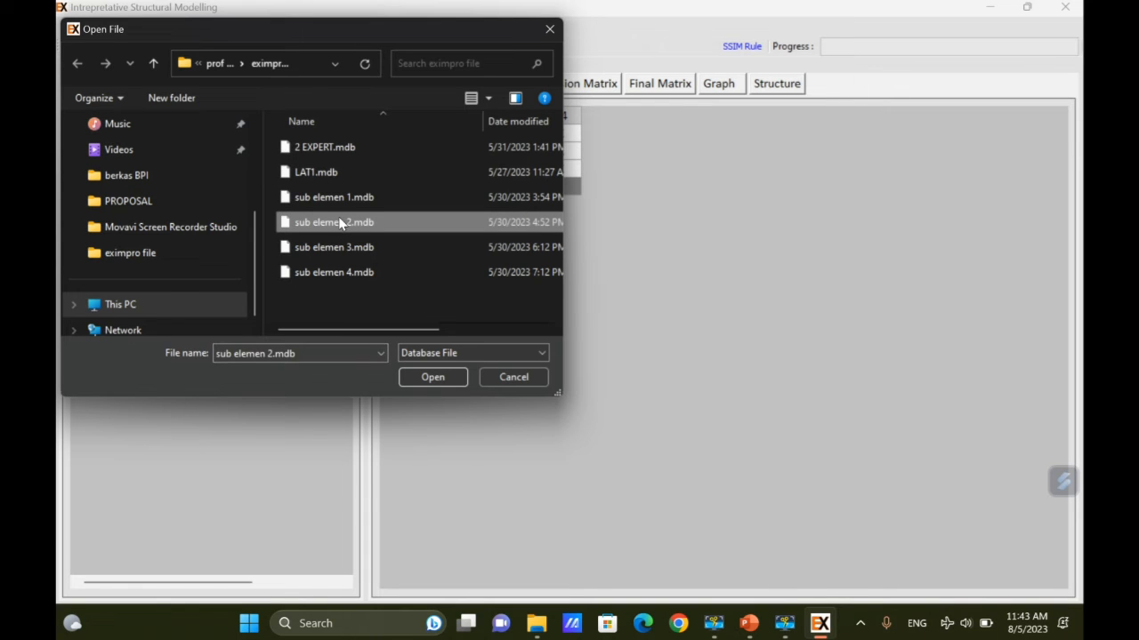
click(434, 377)
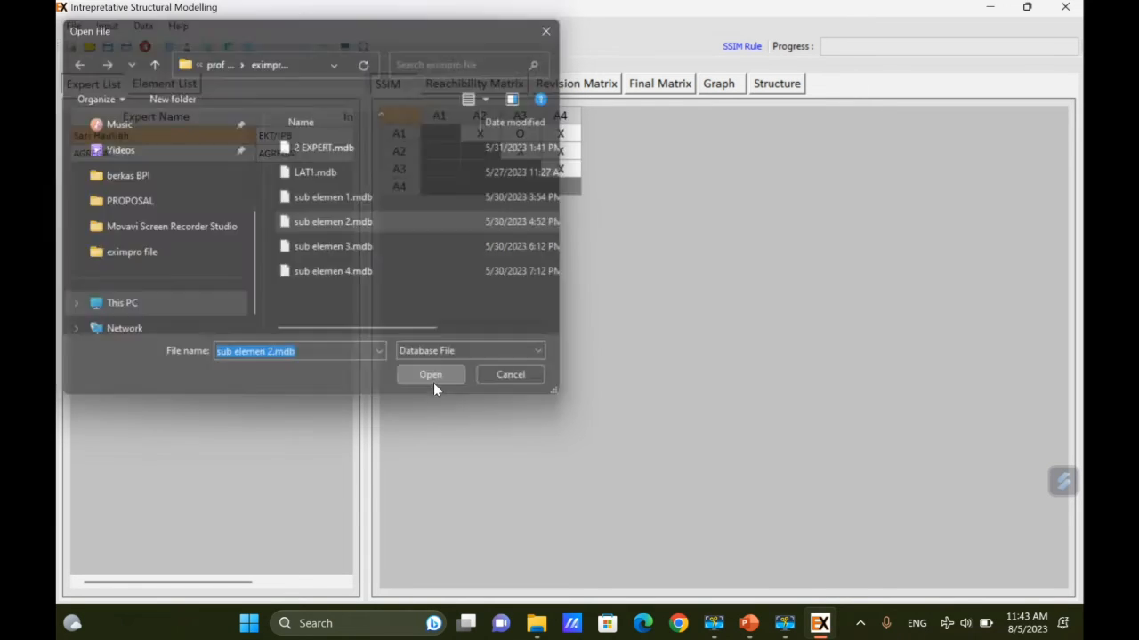
click(280, 153)
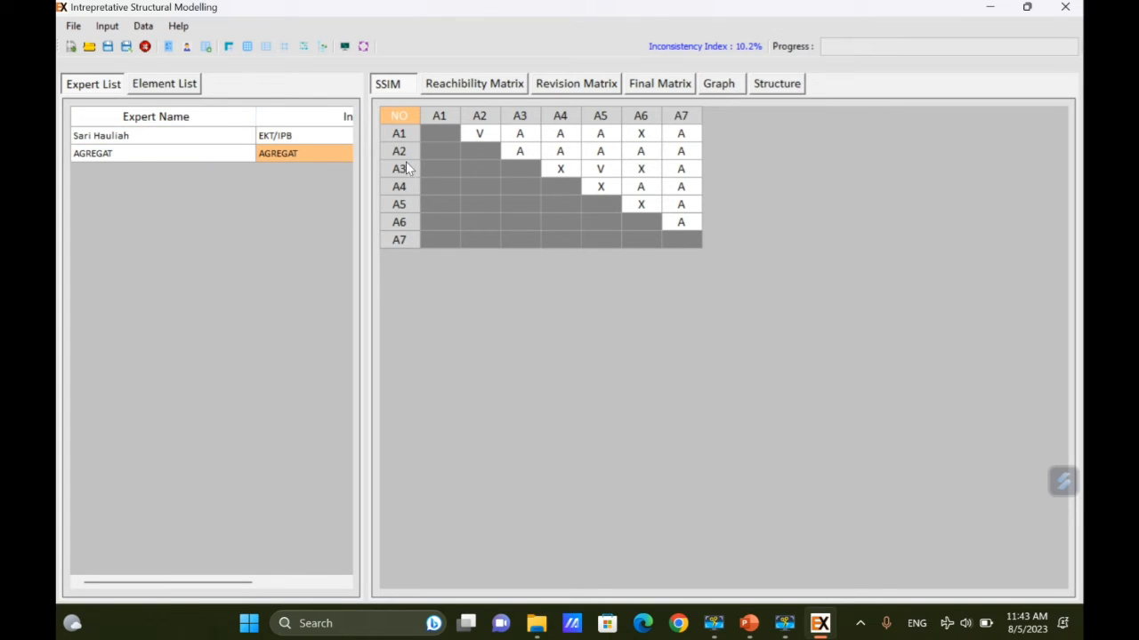
click(177, 85)
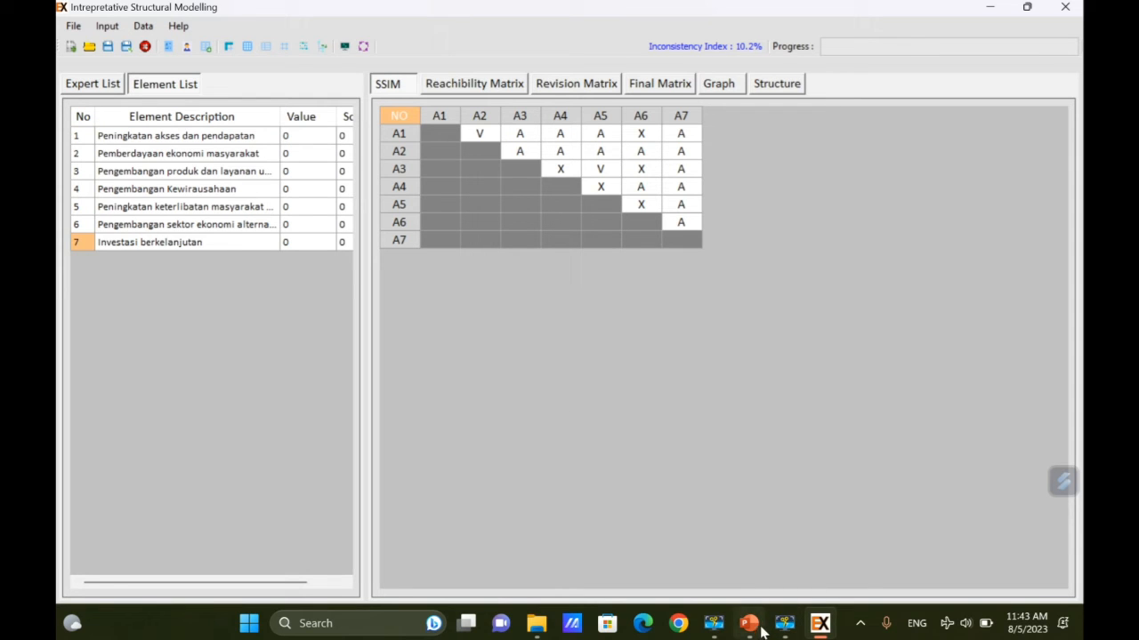
Switch to the PowerPoint slideshow, then bring the ISM case window back to the front.
mouse_move(749, 624)
click(786, 556)
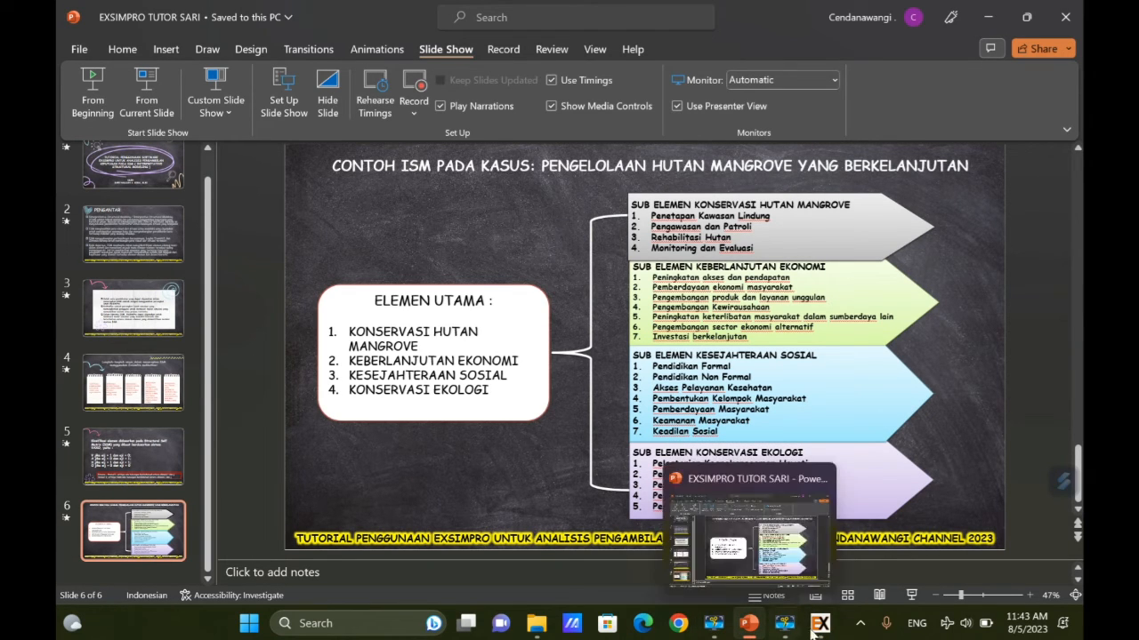
mouse_move(816, 626)
click(819, 563)
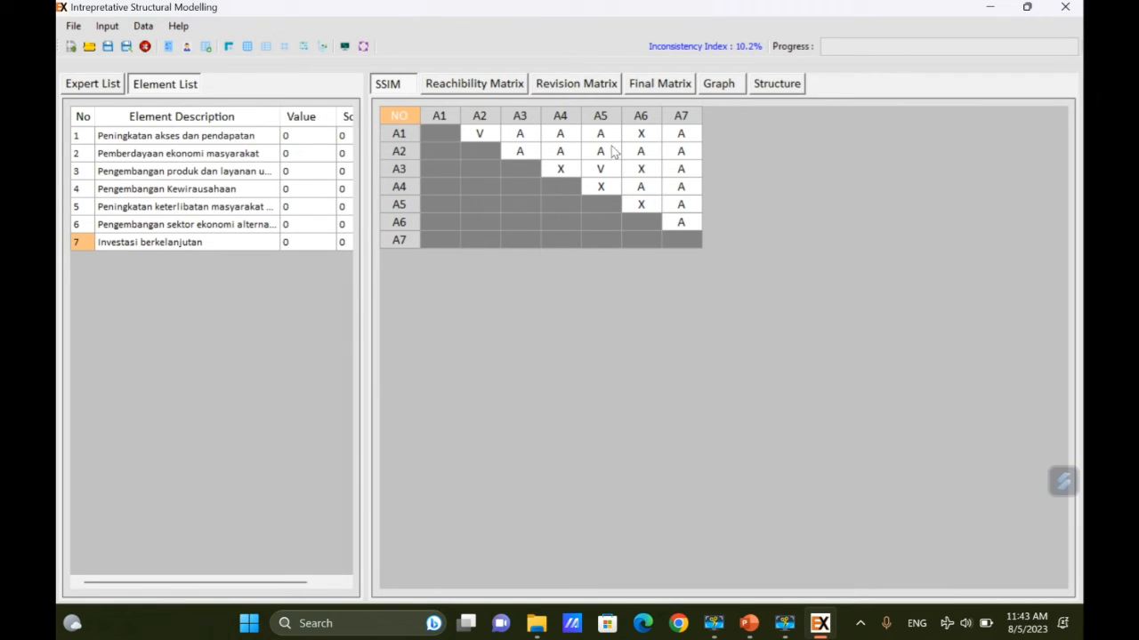
Compare the individual expert's SSIM with the aggregated AGREGAT SSIM, ending on the expert's.
click(105, 85)
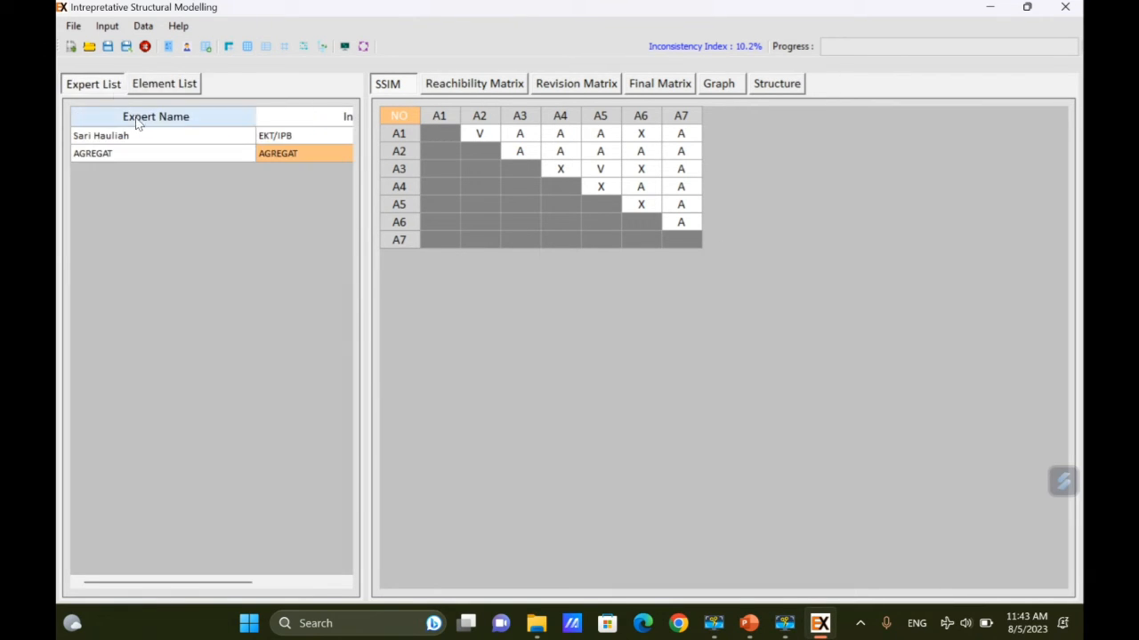
click(140, 138)
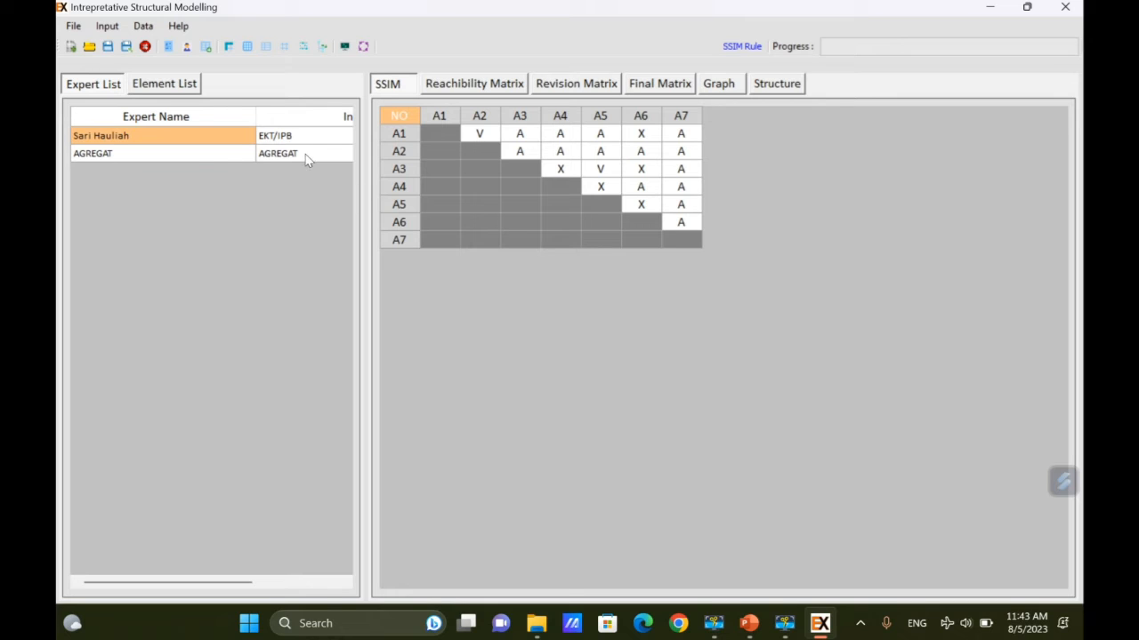
click(188, 155)
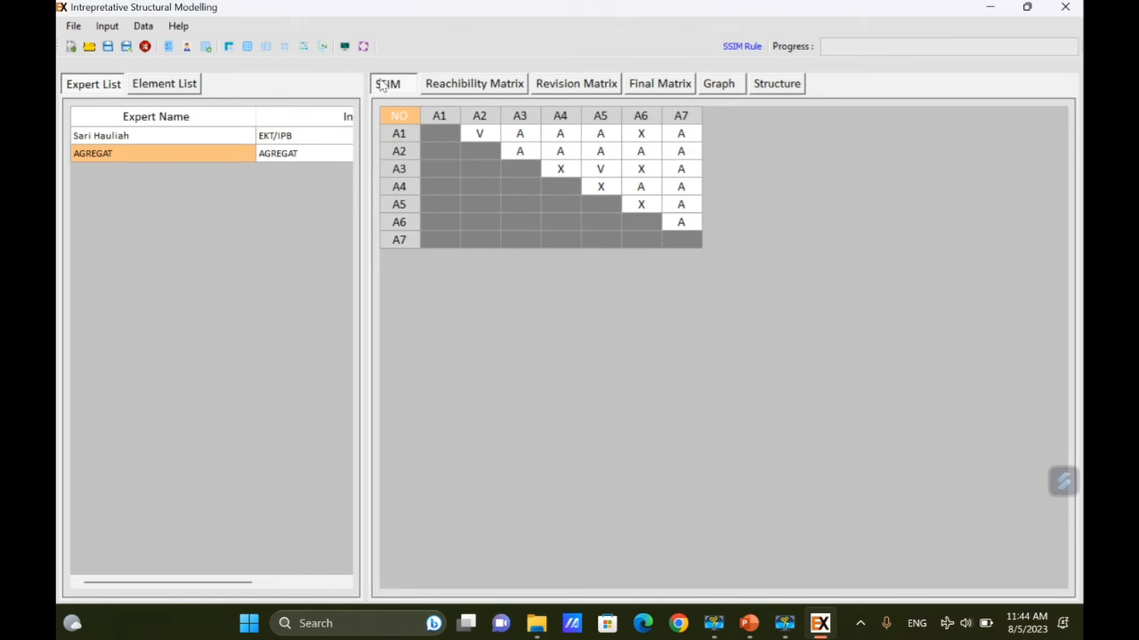
click(204, 135)
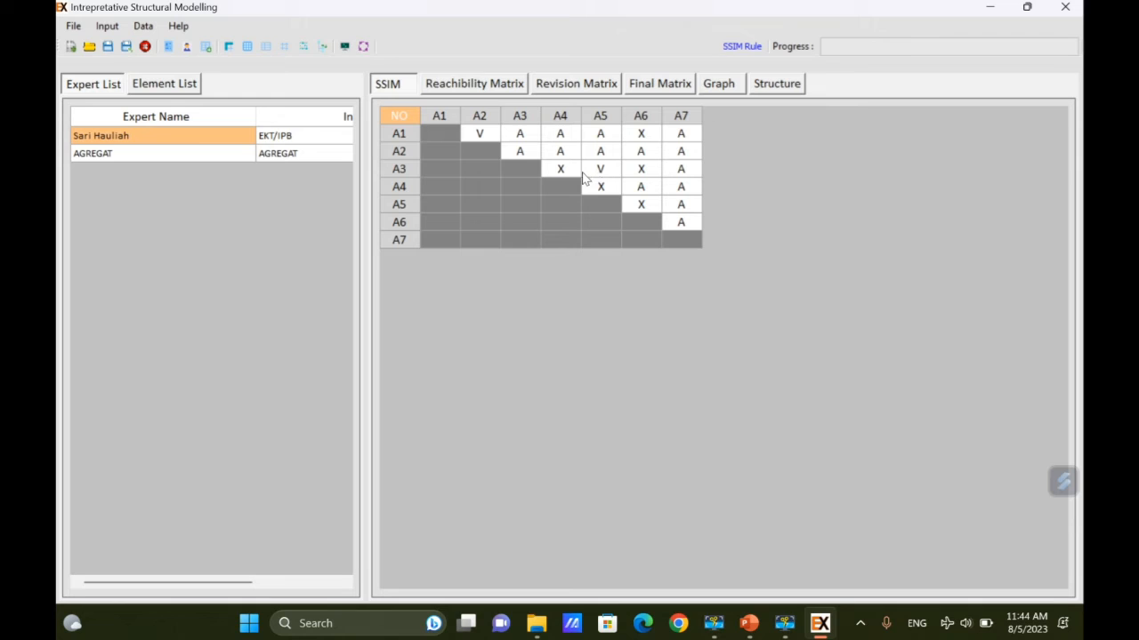
click(214, 155)
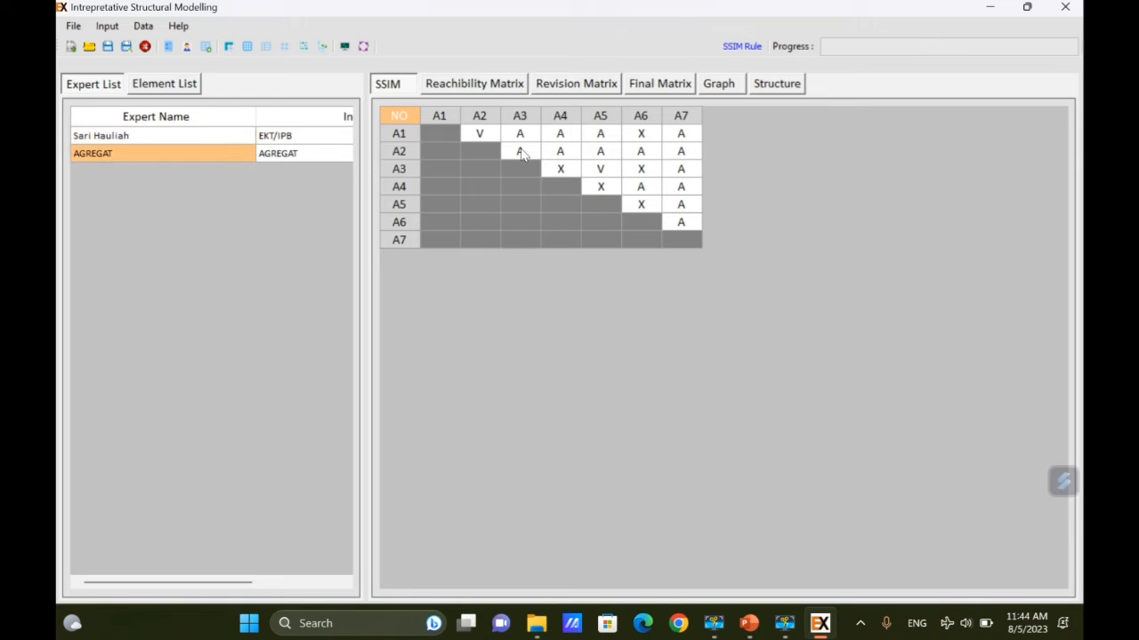
click(150, 140)
Run Data > Processing SSIM on the expert's SSIM and confirm the completion message.
click(143, 25)
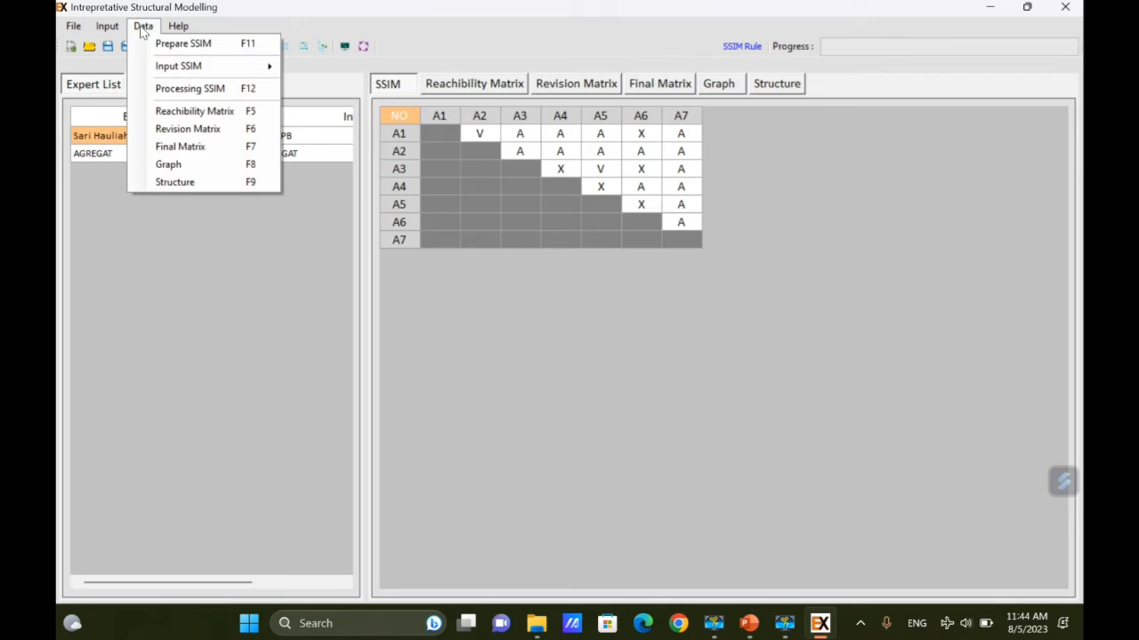
click(204, 88)
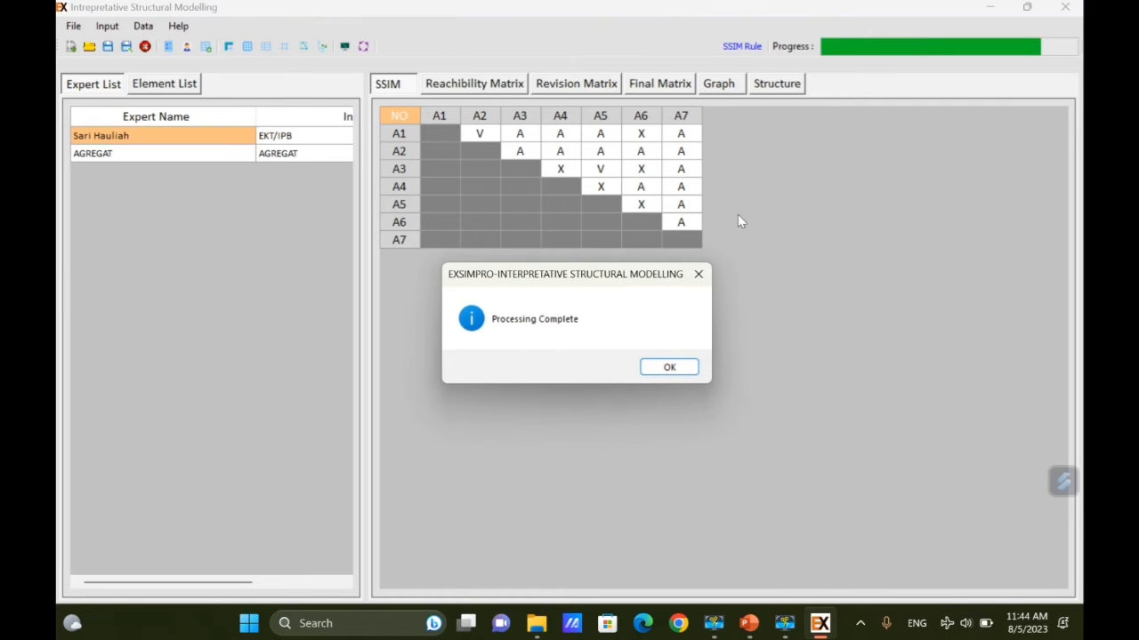
click(670, 368)
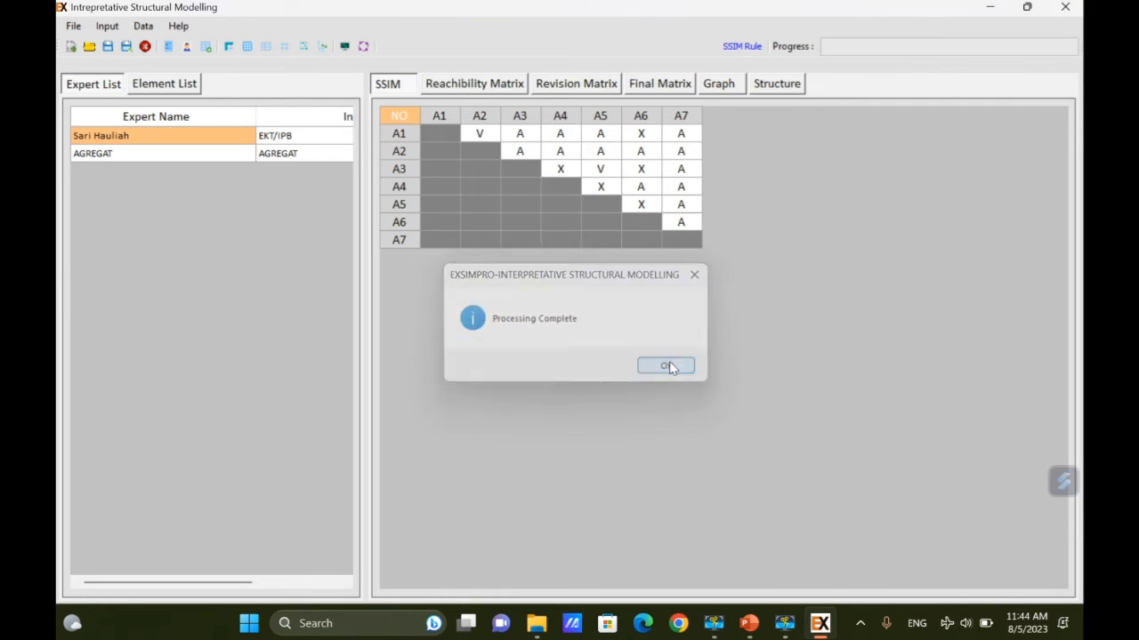
Review the reachability, revision and final matrices, with the element list alongside the final matrix.
click(458, 85)
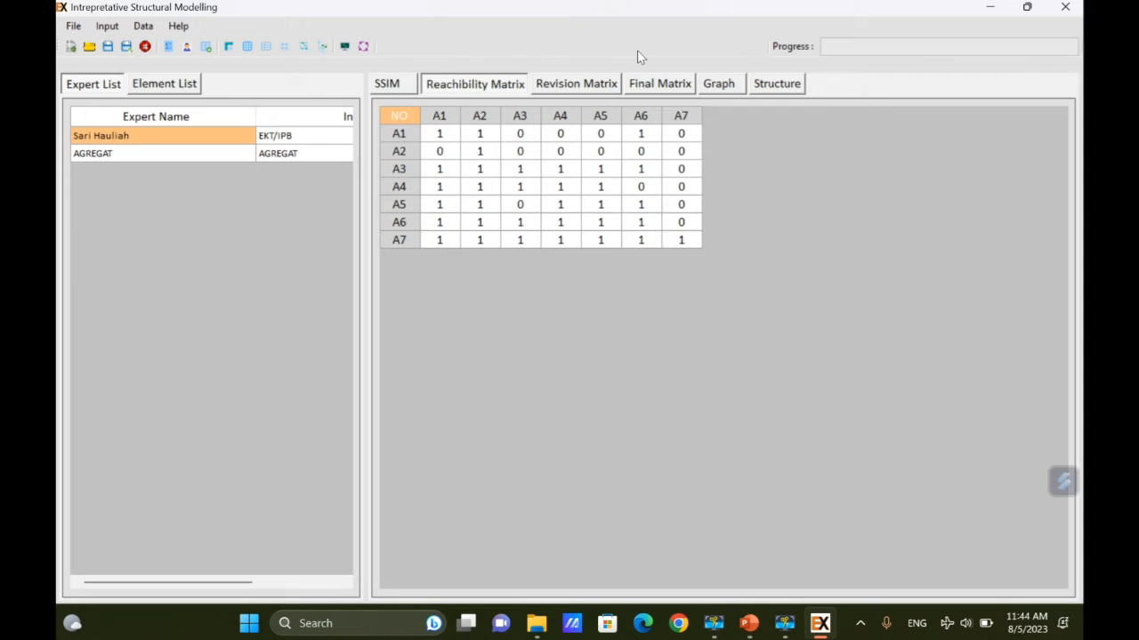
click(582, 89)
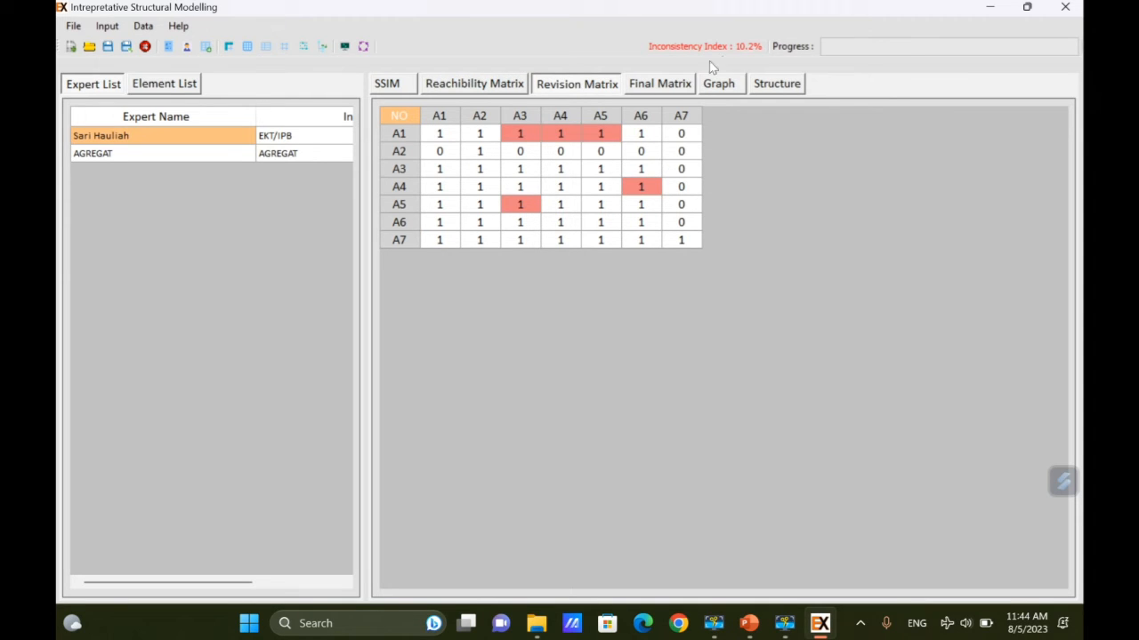
click(661, 88)
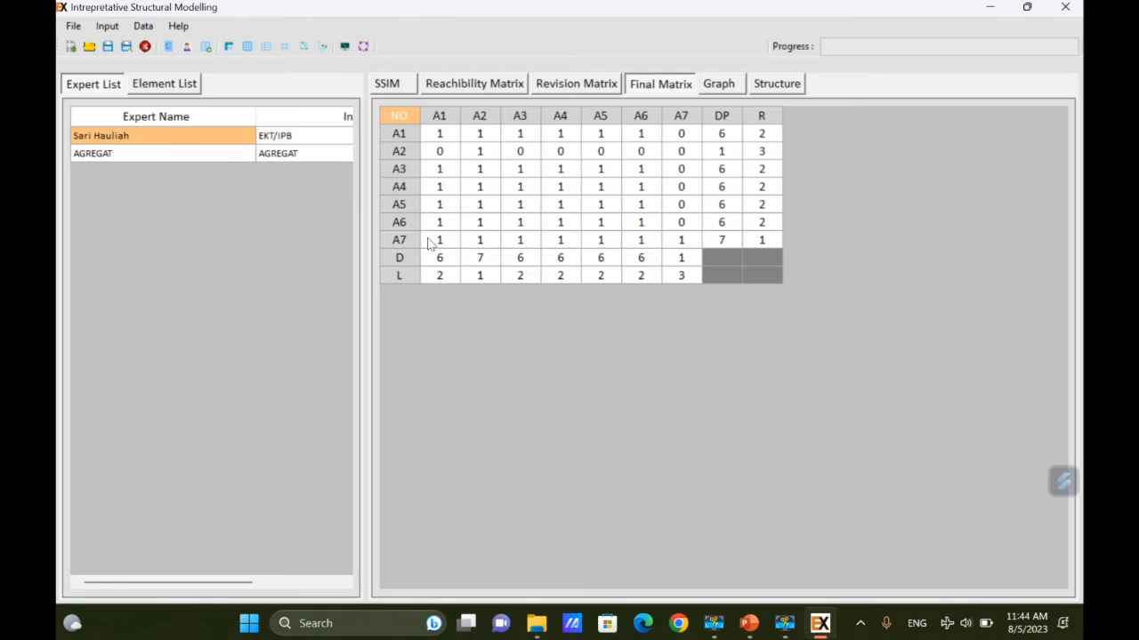
click(161, 86)
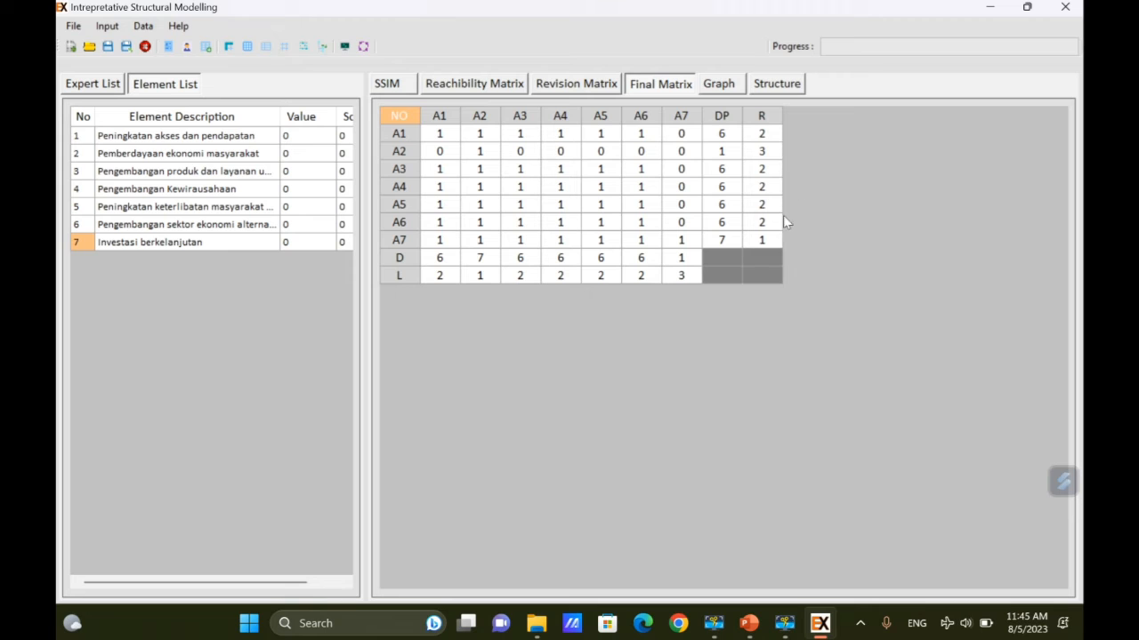
Show the driver power–dependence graph for the AGREGAT results, then return to the element list.
click(727, 84)
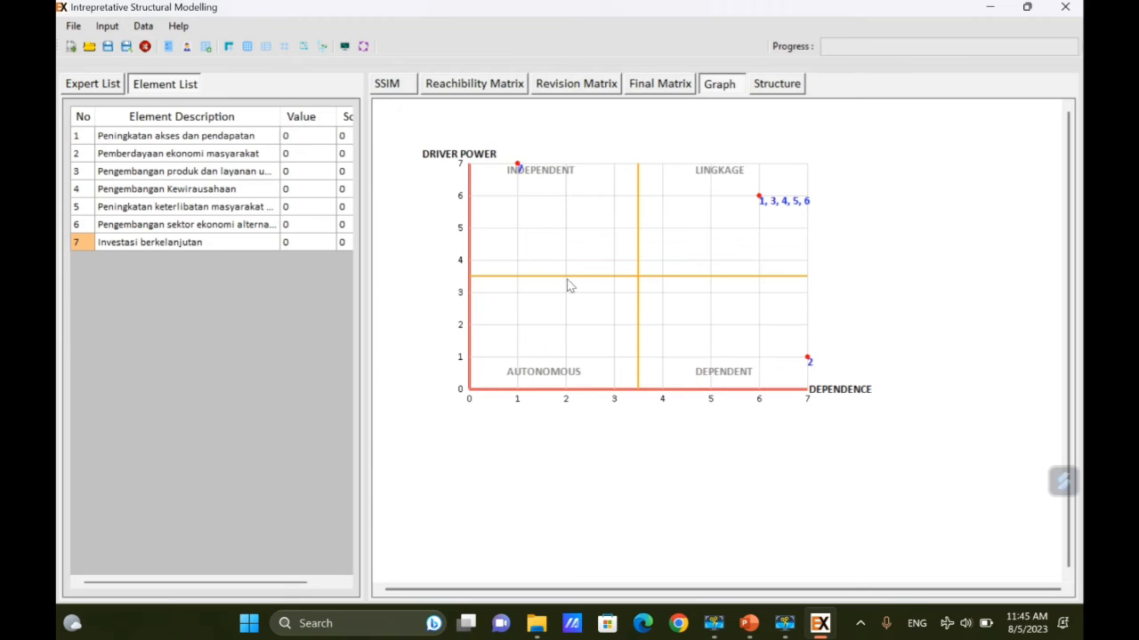
click(89, 83)
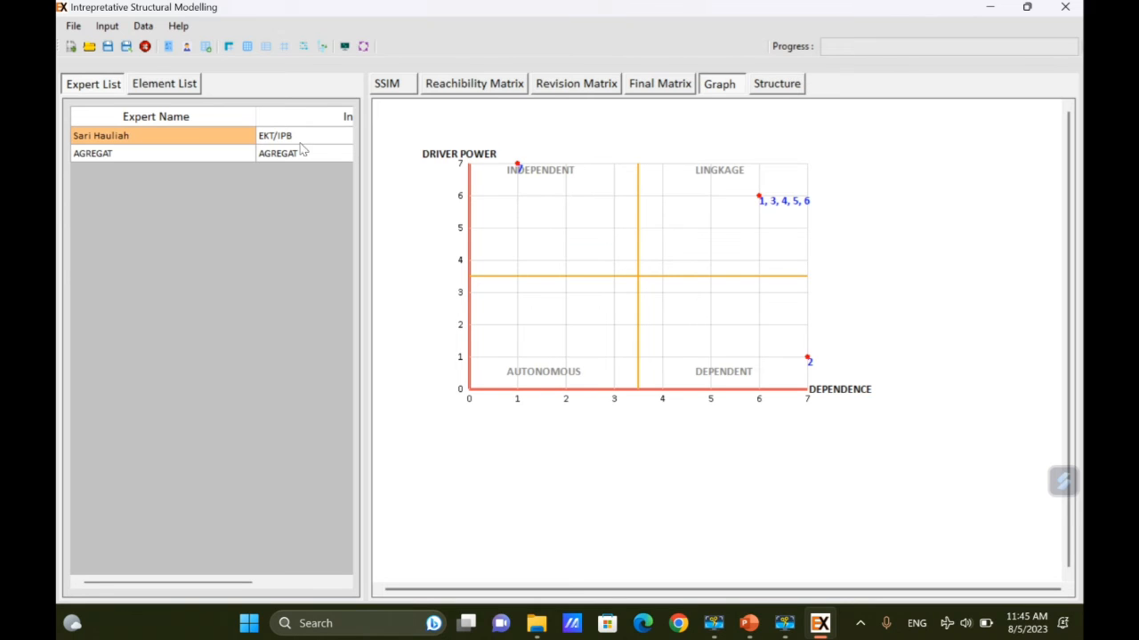
click(171, 156)
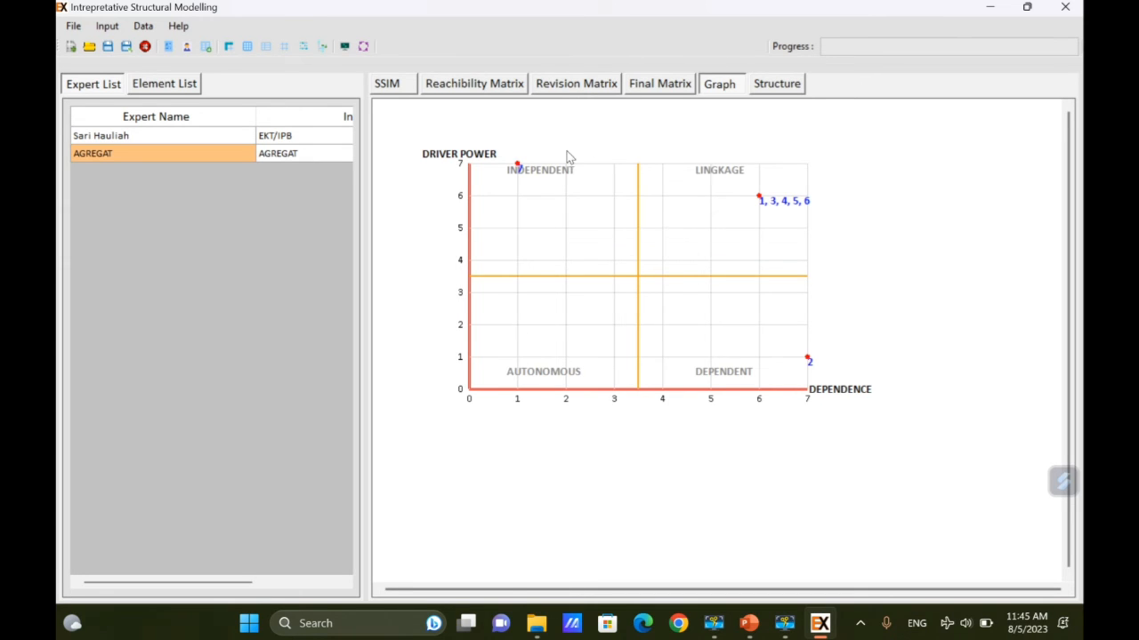
click(195, 89)
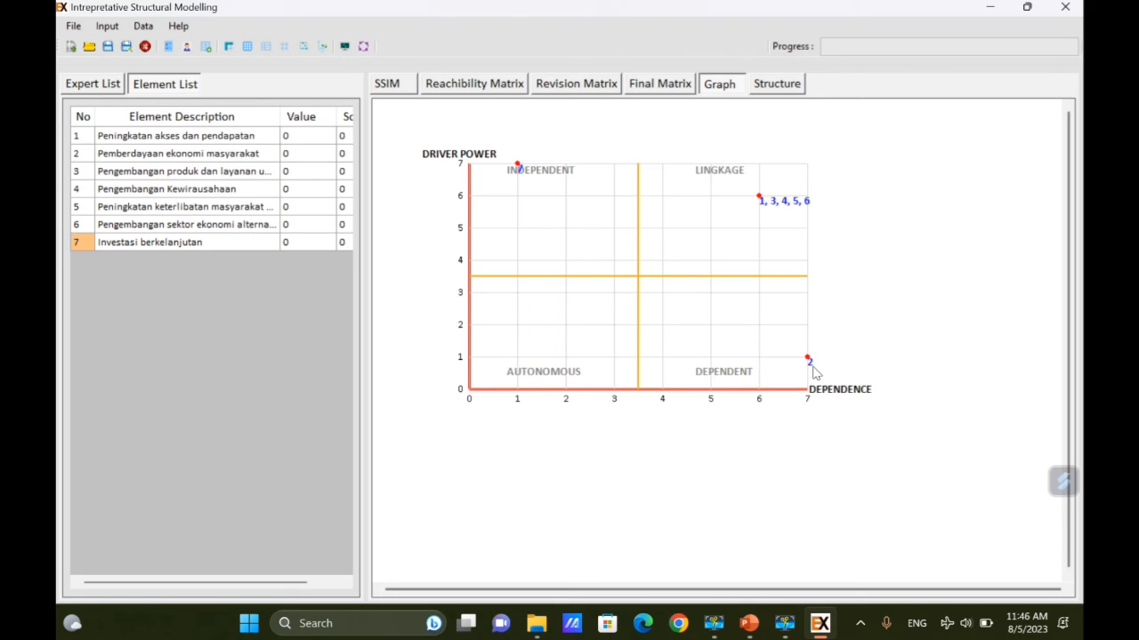
Display the level structure diagram: E2 at Level 1, E1 and E3–E6 at Level 2, E7 at Level 3.
click(791, 86)
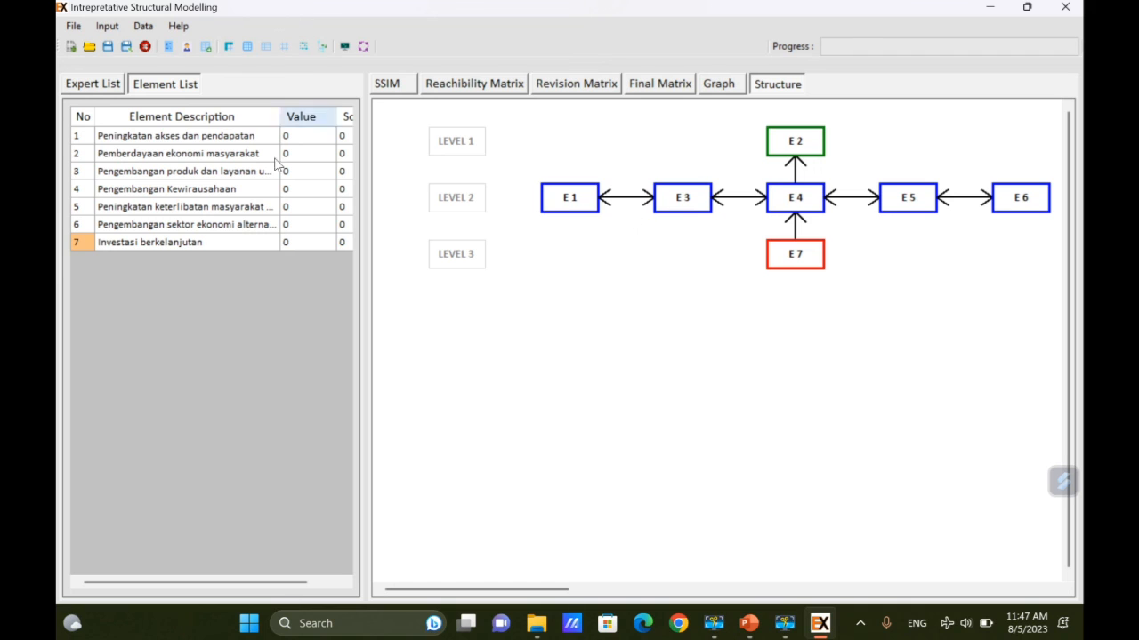
Compare the expert's and AGREGAT structure diagrams, leaving the expert list showing.
click(91, 86)
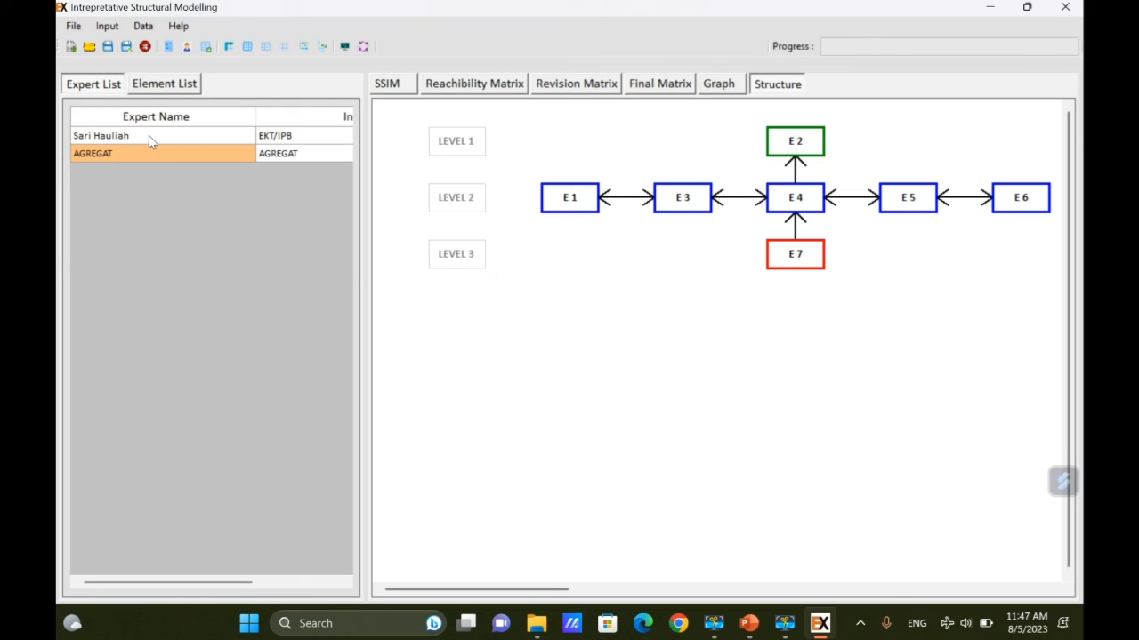
click(148, 139)
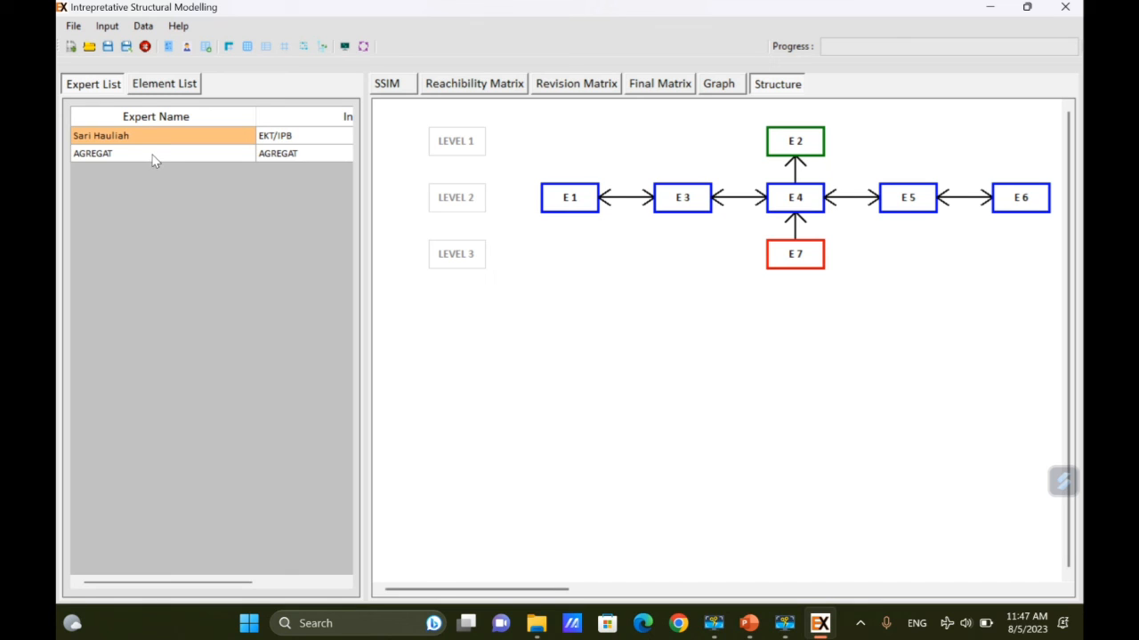
click(153, 159)
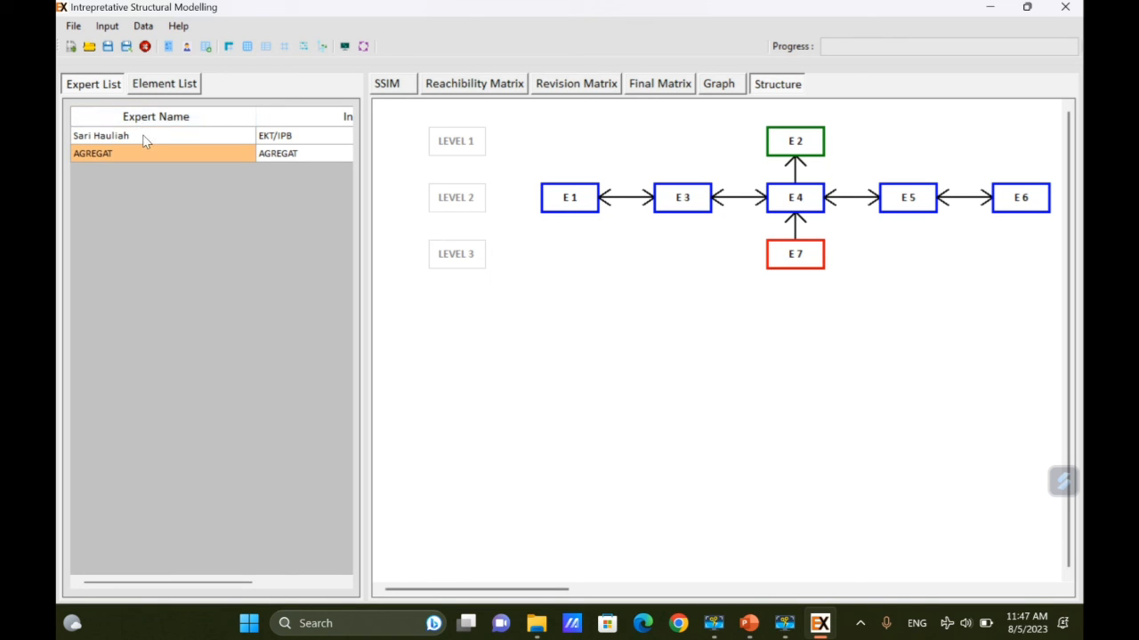
click(145, 140)
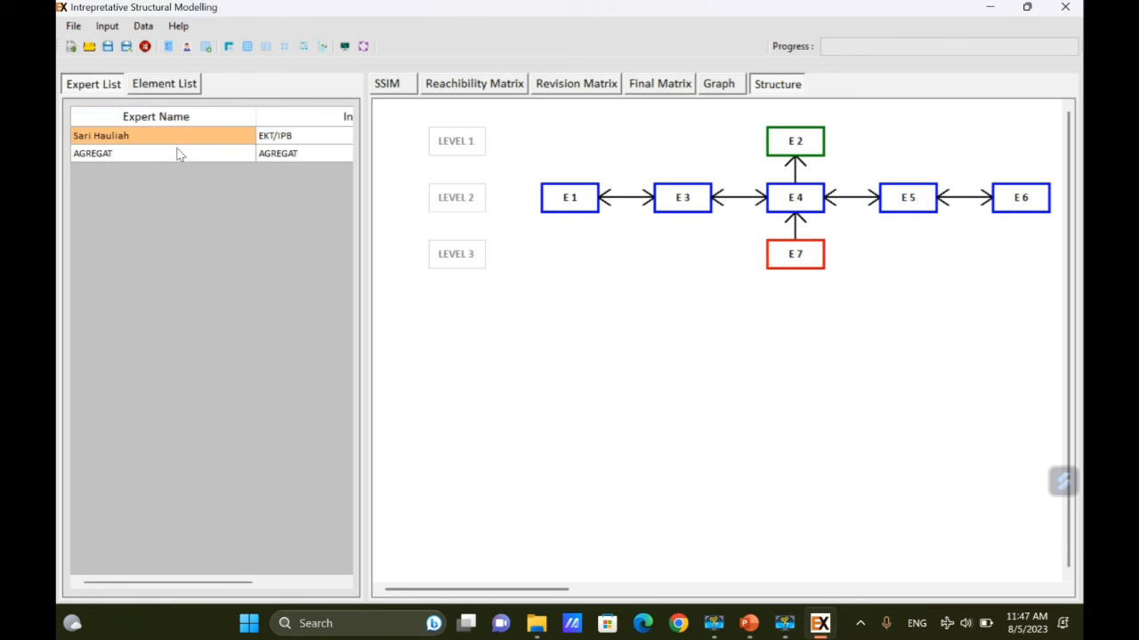
click(175, 154)
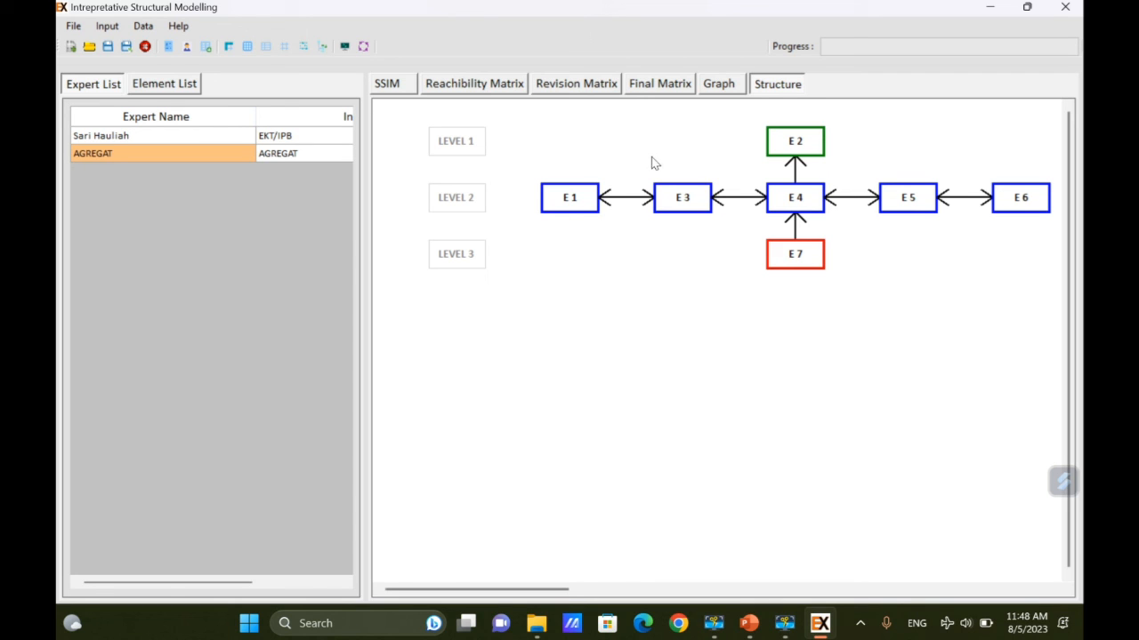
click(190, 85)
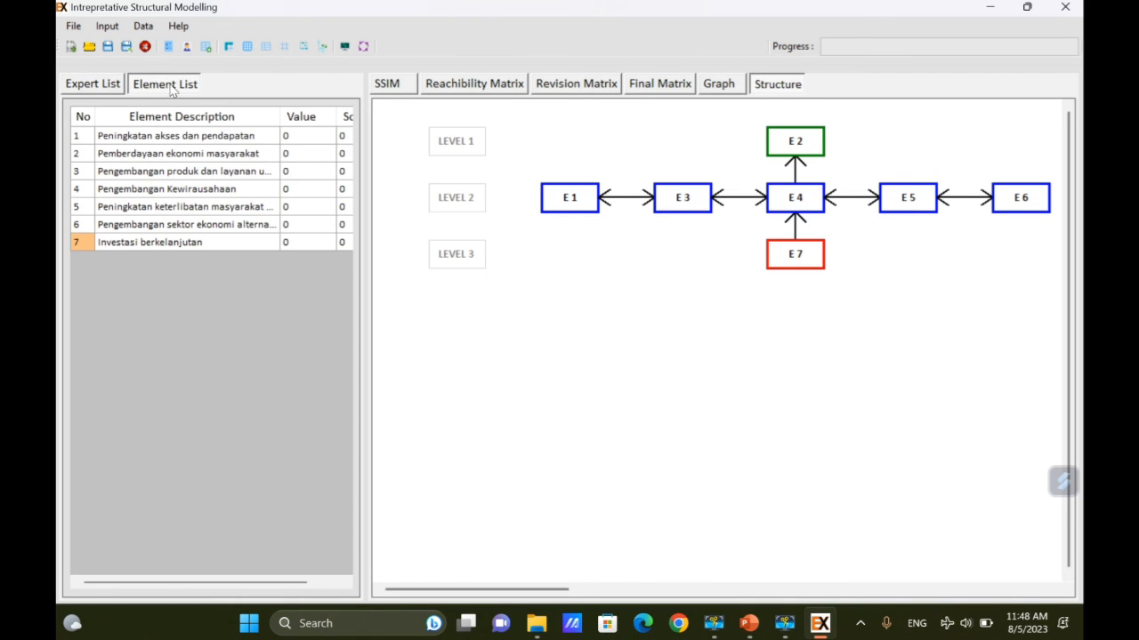
click(106, 85)
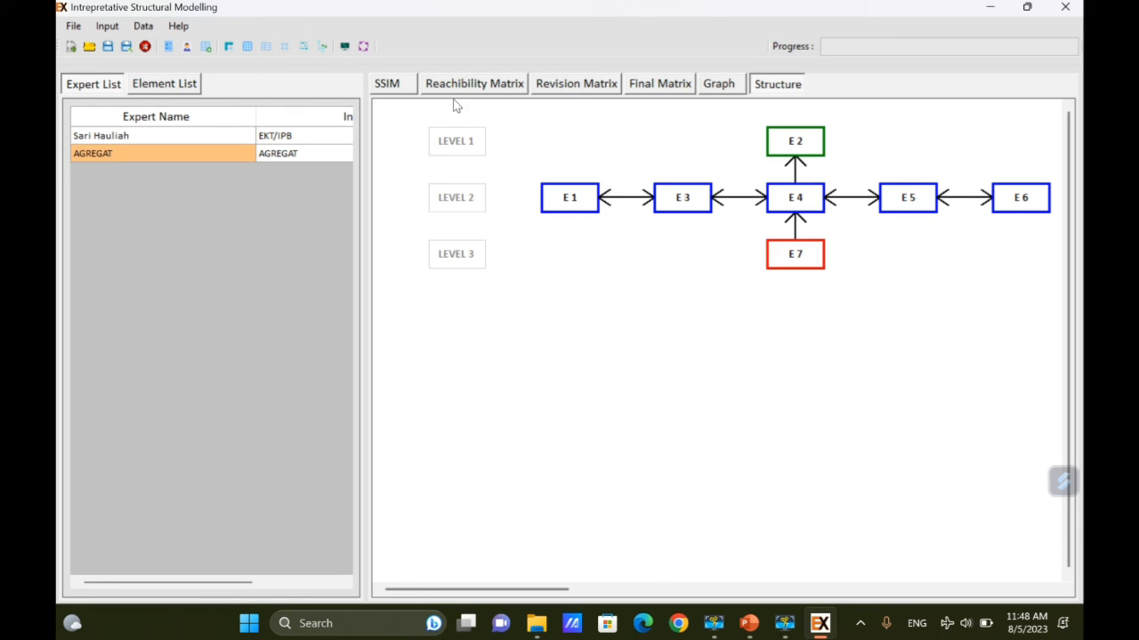
Revisit the SSIM, return to the structure diagram, and open the File menu to exit.
click(395, 85)
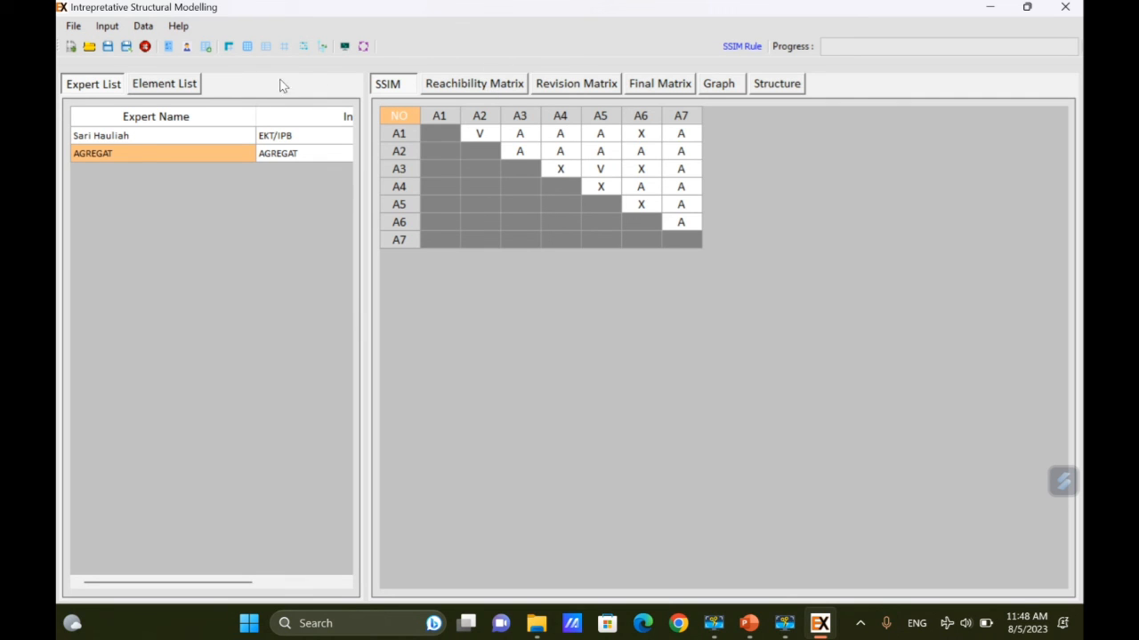
click(772, 86)
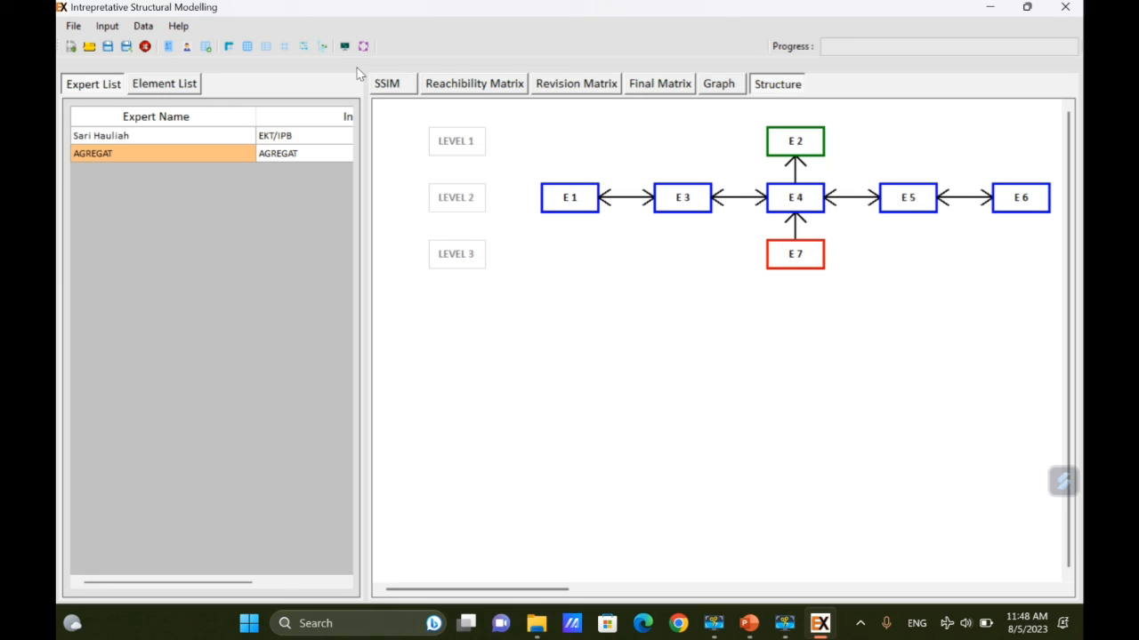
click(75, 28)
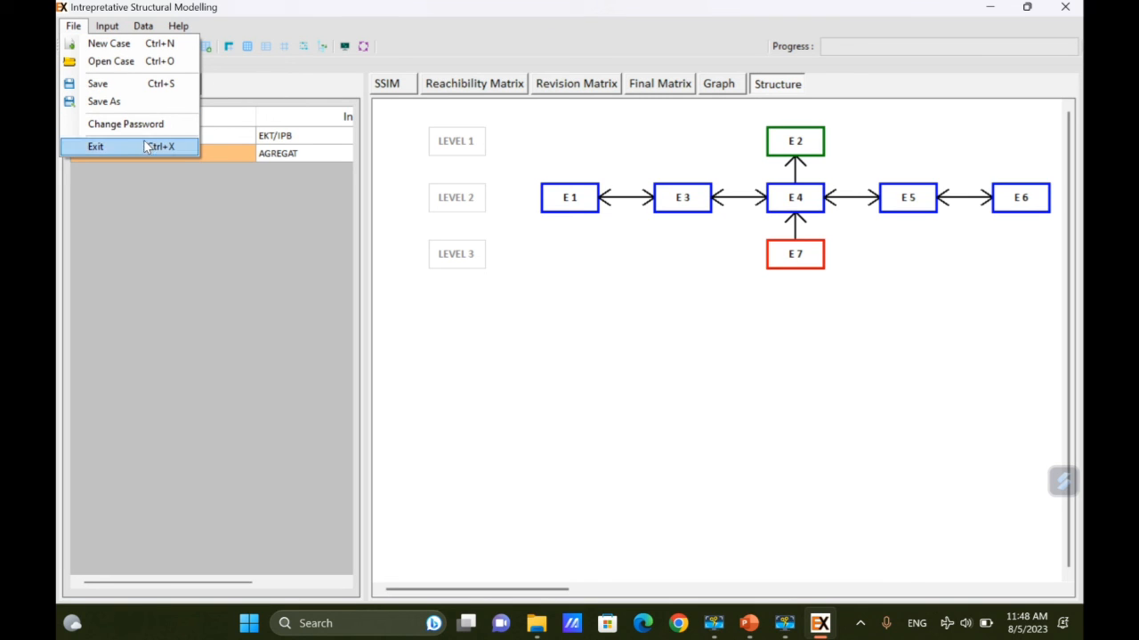